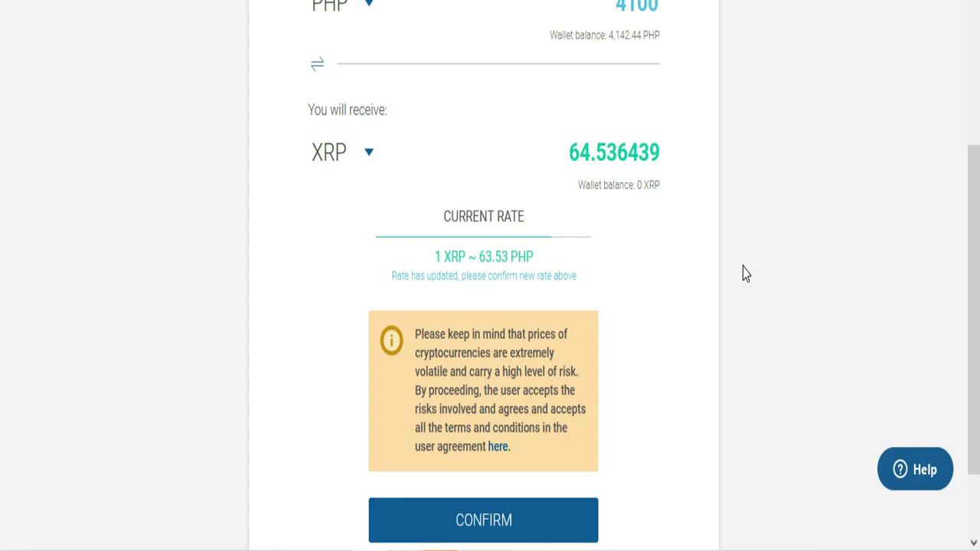
- Confirm converting 4,100 PHP into 64.536439 XRP at about 63.53 PHP per XRP
scroll(705, 299, down, 2)
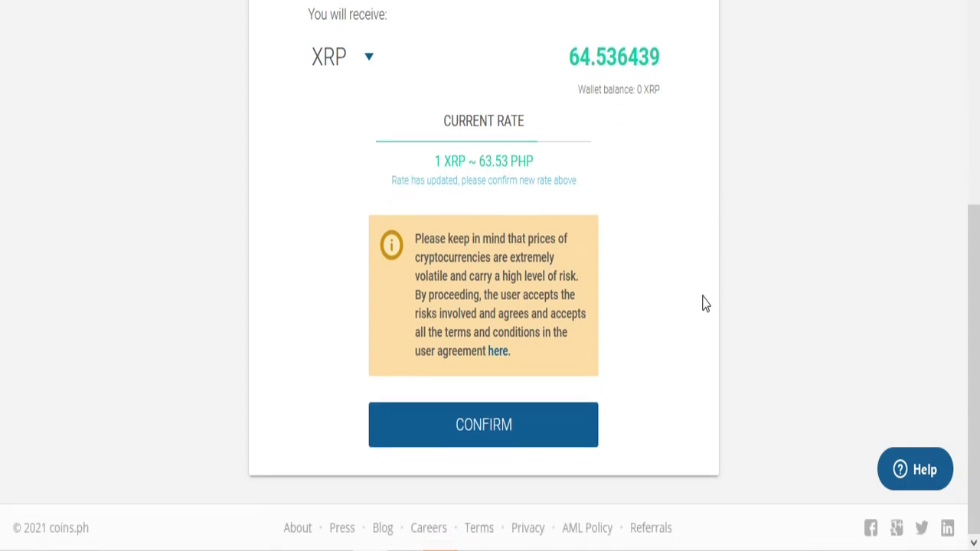
click(496, 426)
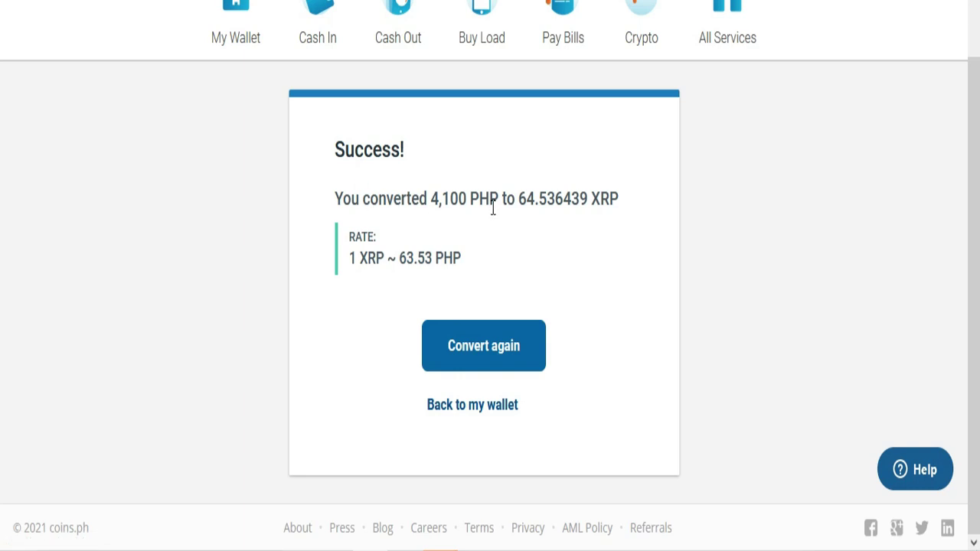
- Return to the wallets, open the XRP wallet and copy its 64.536439 XRP balance
click(490, 417)
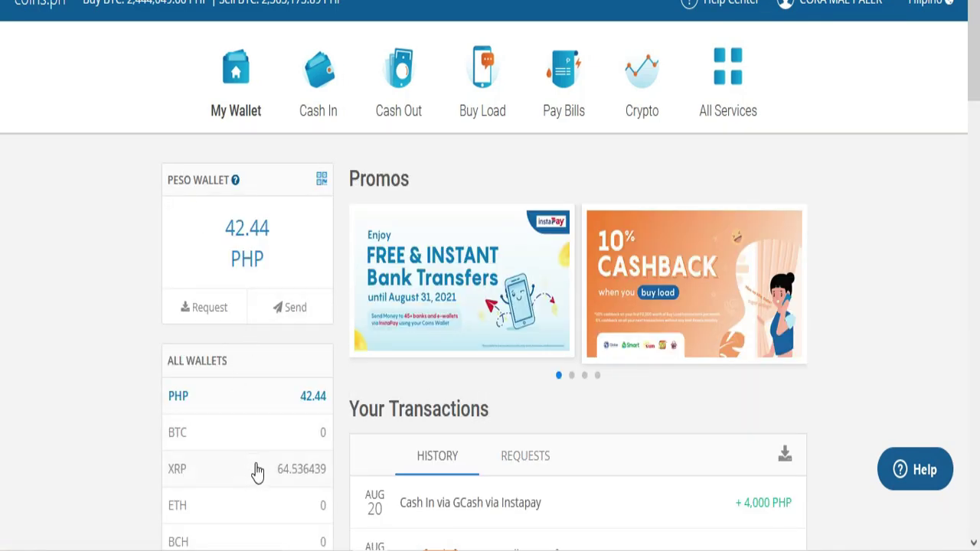
scroll(257, 470, down, 1)
click(270, 375)
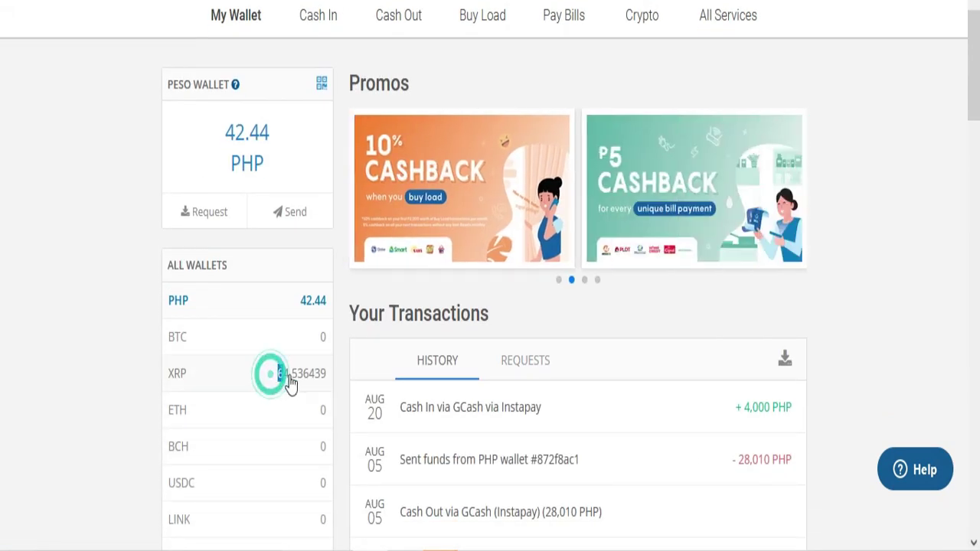
double_click(291, 380)
key(ctrl+c)
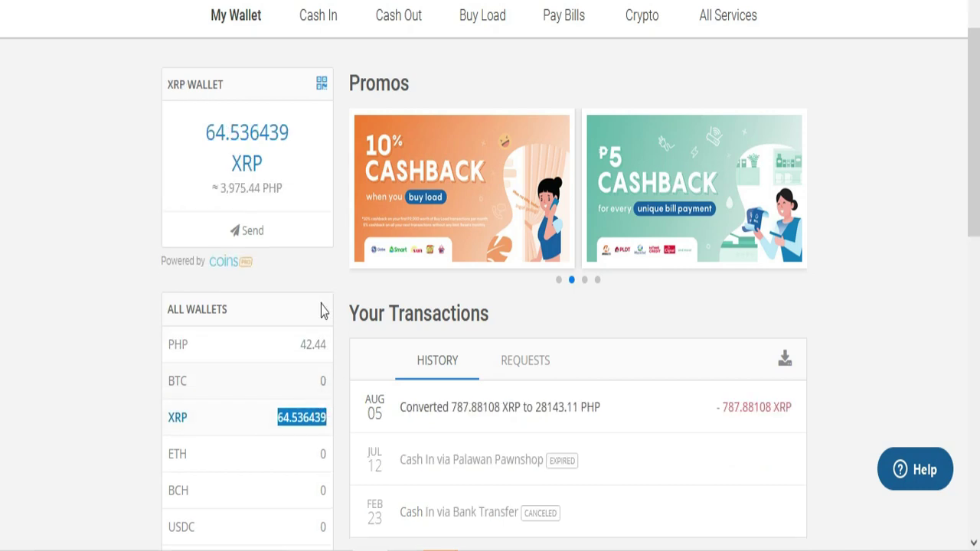
key(ctrl+t)
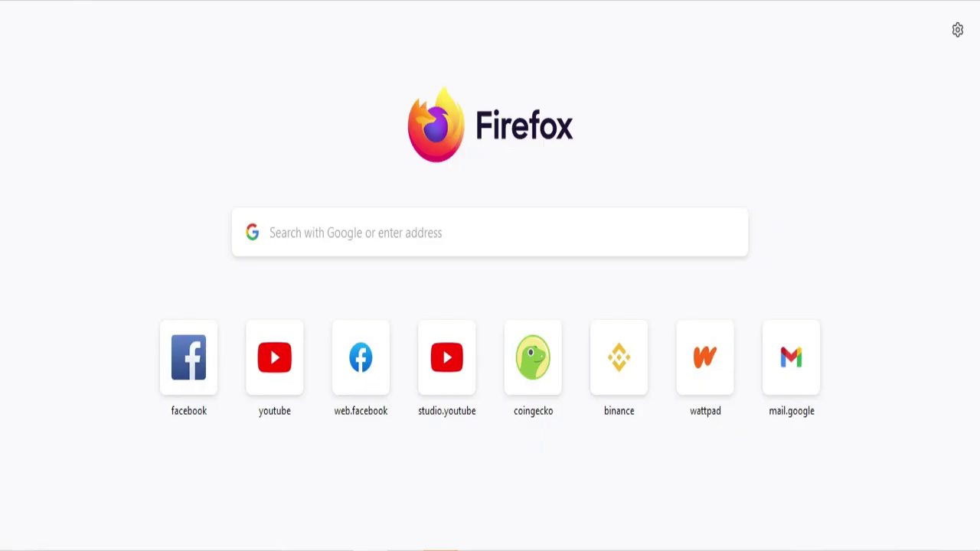
- Search Google for 'xrp to php' and open the CoinGecko XRP to PHP page
key(Return)
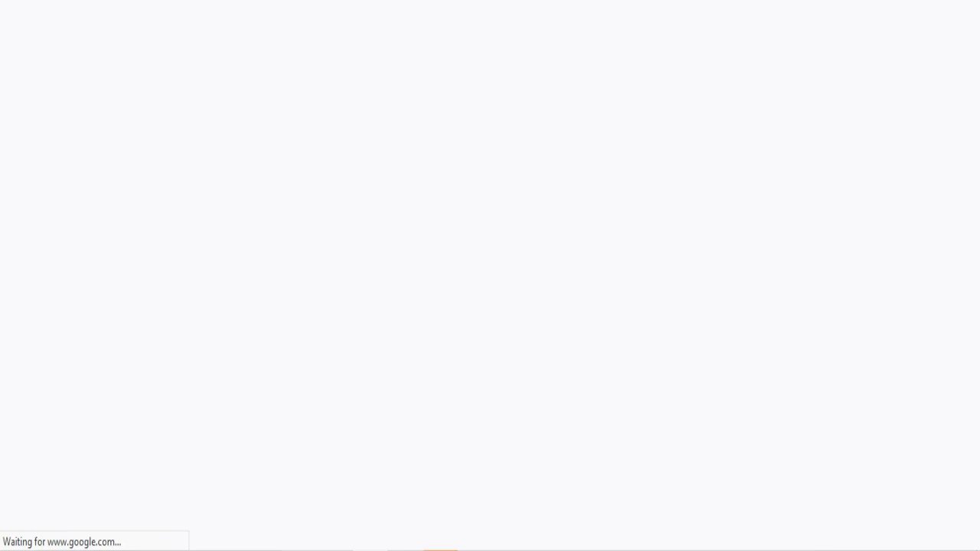
click(392, 178)
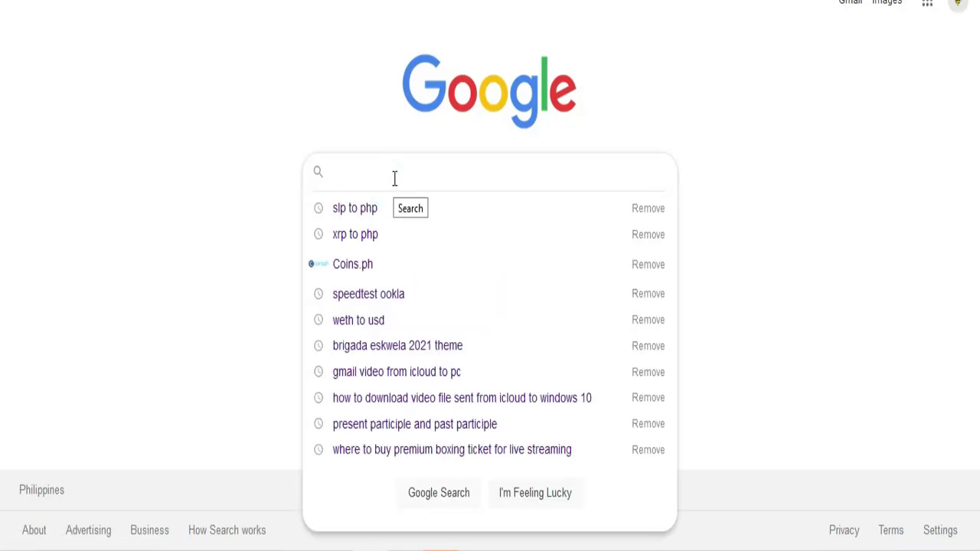
text(XRP)
key(Down)
key(Return)
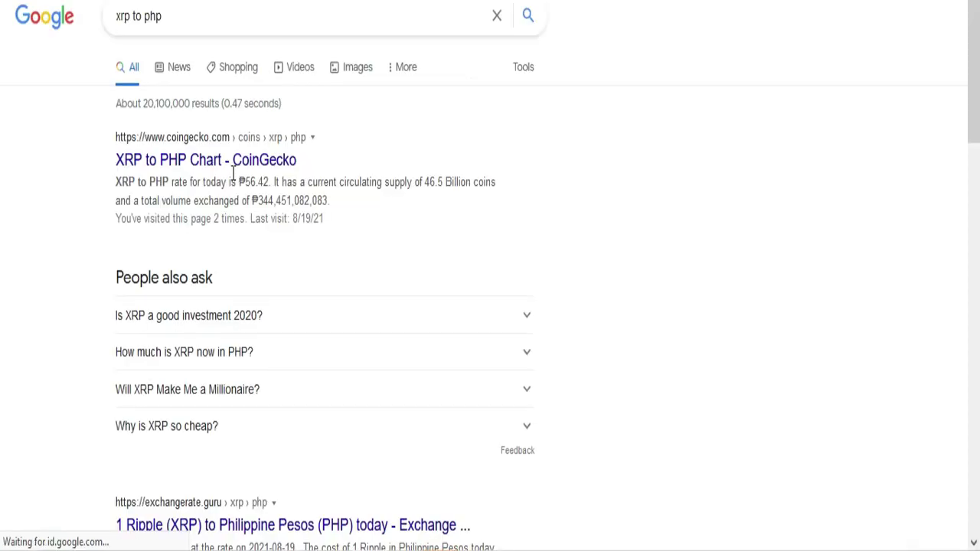
click(220, 162)
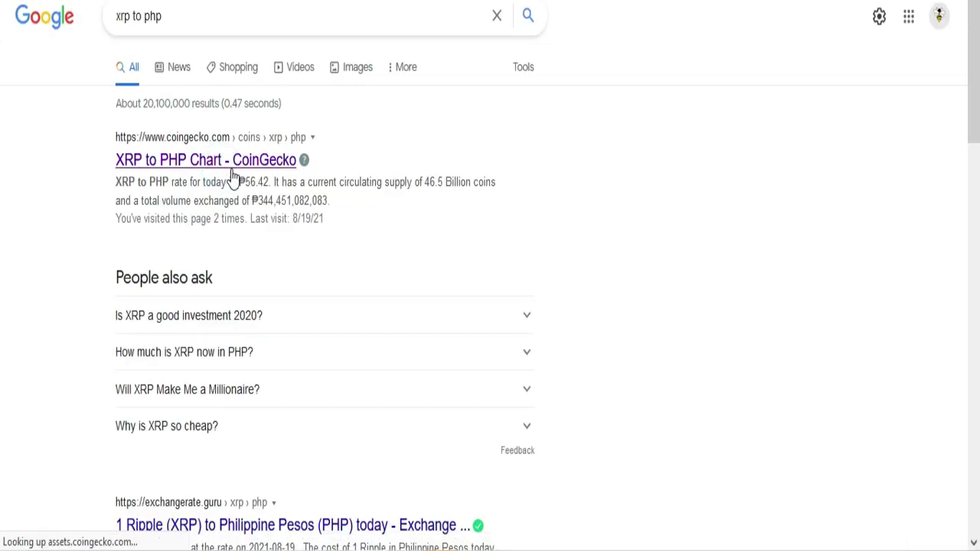
- Convert 64.536439 XRP in CoinGecko's converter and select the resulting ₱3954.15 value
scroll(484, 313, down, 5)
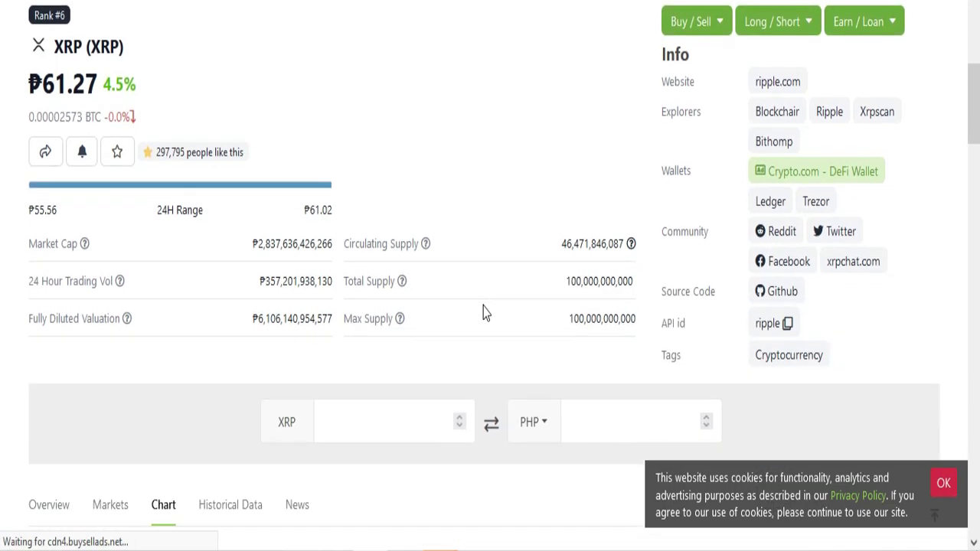
click(401, 420)
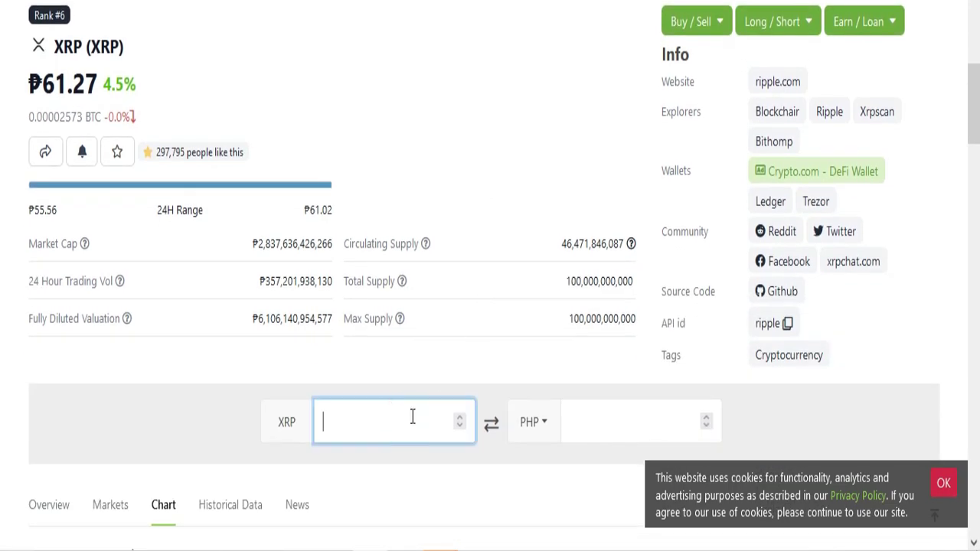
key(ctrl+v)
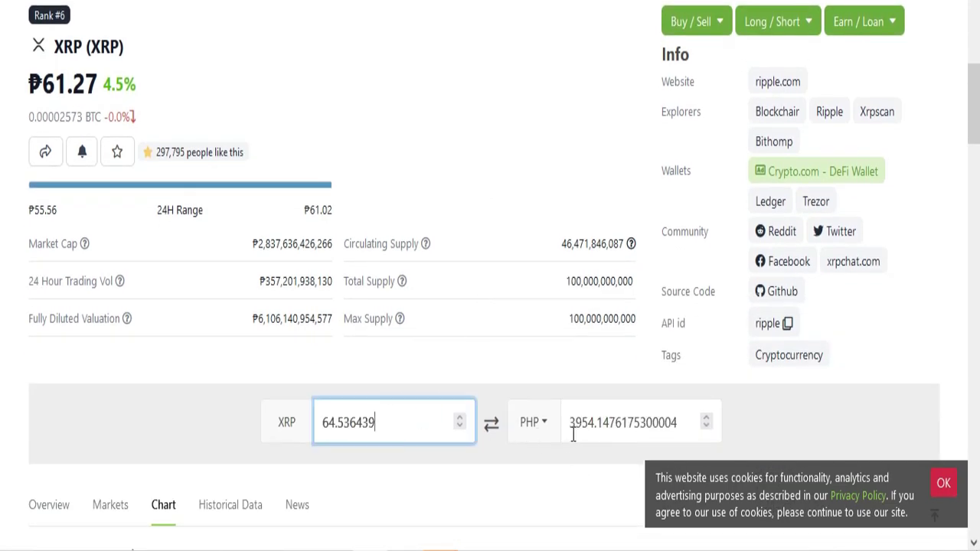
scroll(589, 352, down, 3)
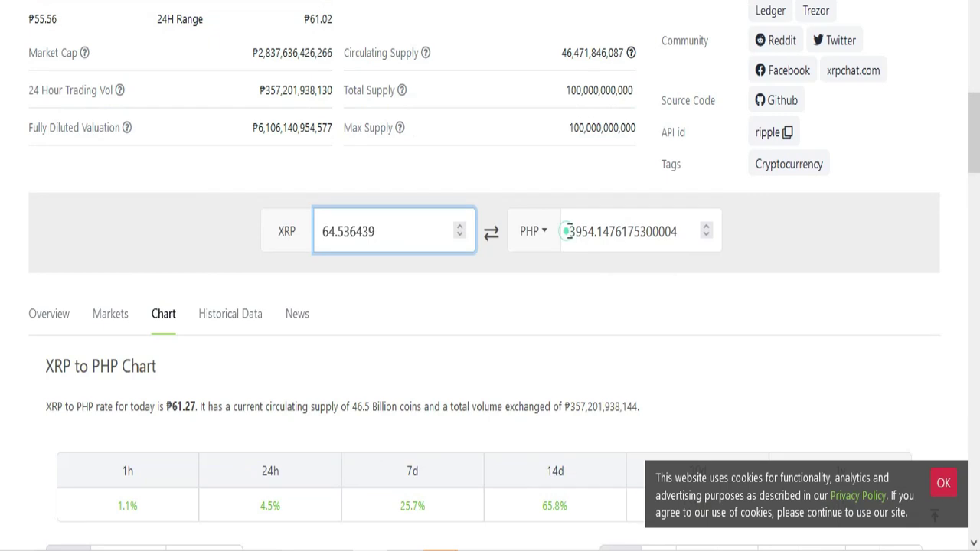
drag(570, 231, 600, 233)
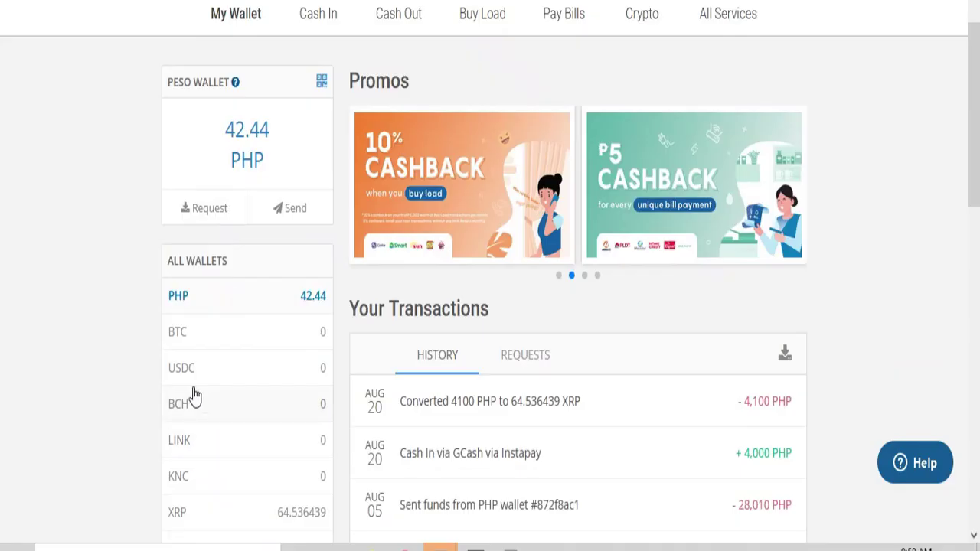
- Open the Coins.ph XRP wallet's Send form, then view Binance's Fiat and Spot balances
scroll(193, 393, down, 3)
click(188, 325)
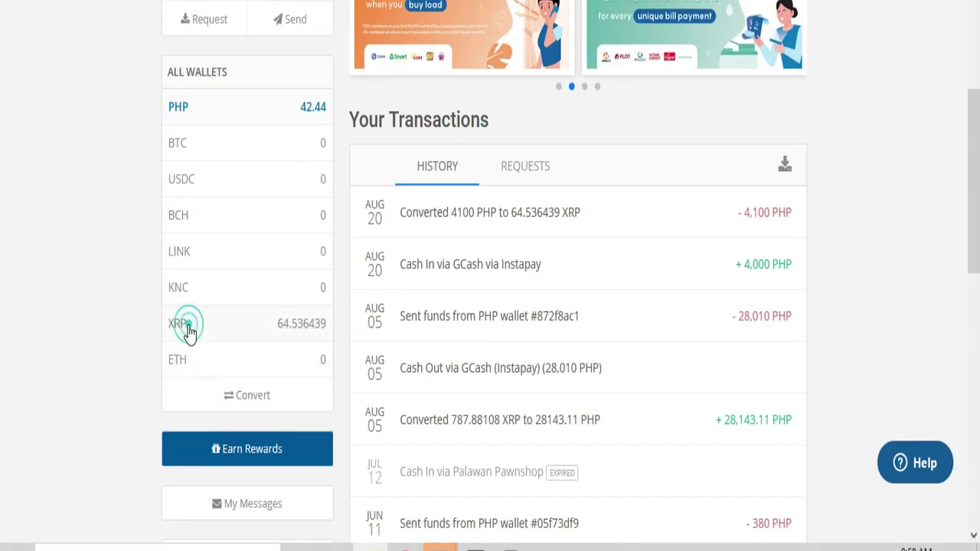
scroll(228, 295, up, 3)
scroll(249, 304, up, 1)
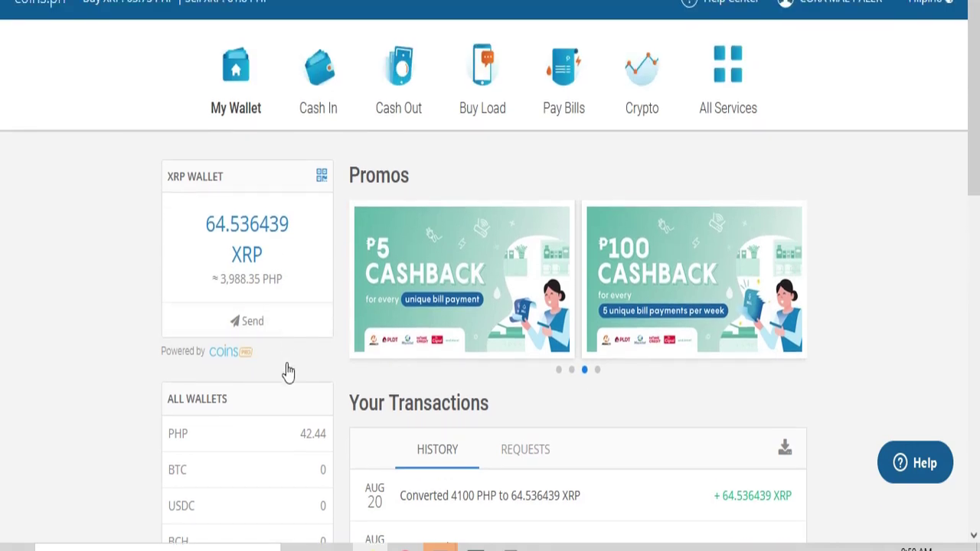
click(251, 331)
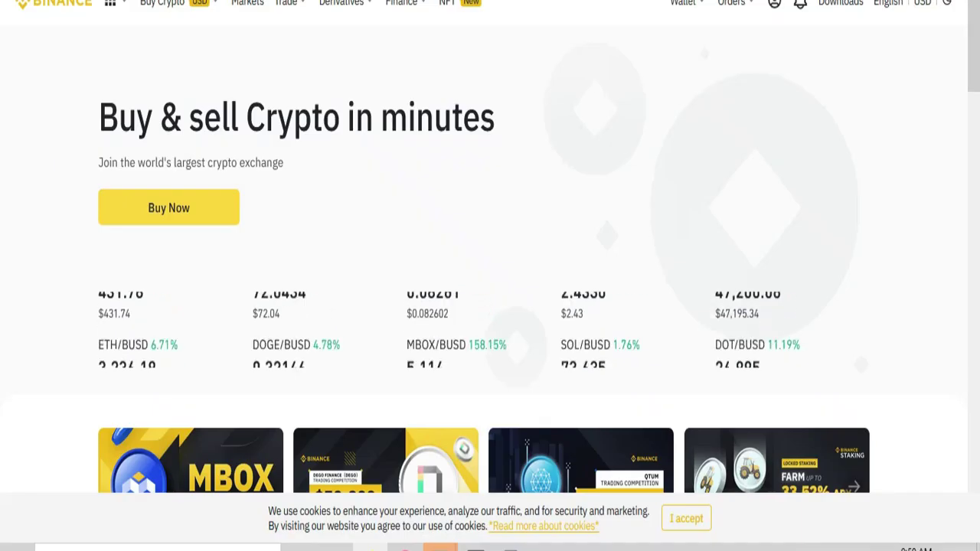
mouse_move(689, 23)
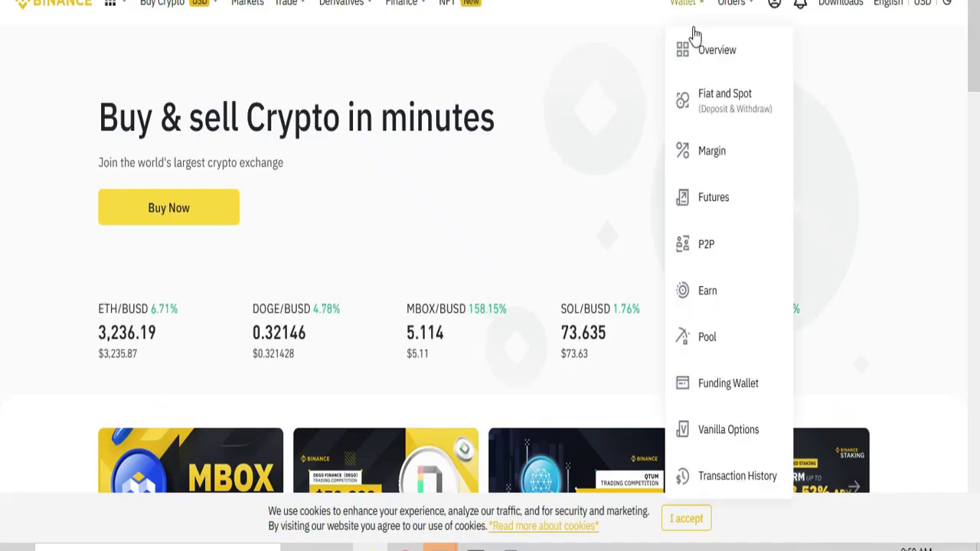
click(721, 90)
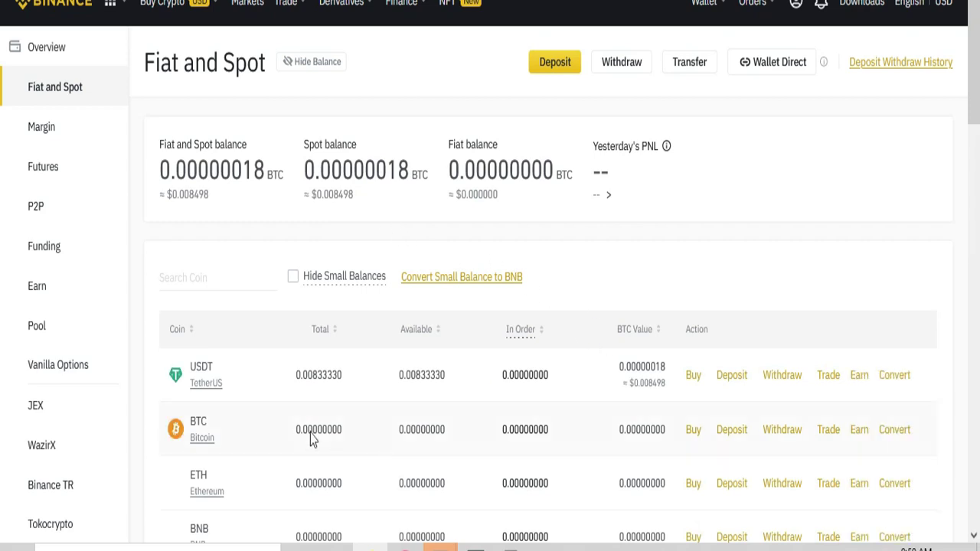
- Find XRP in Binance's coin list and open its deposit details on the XRP network
scroll(212, 279, down, 1)
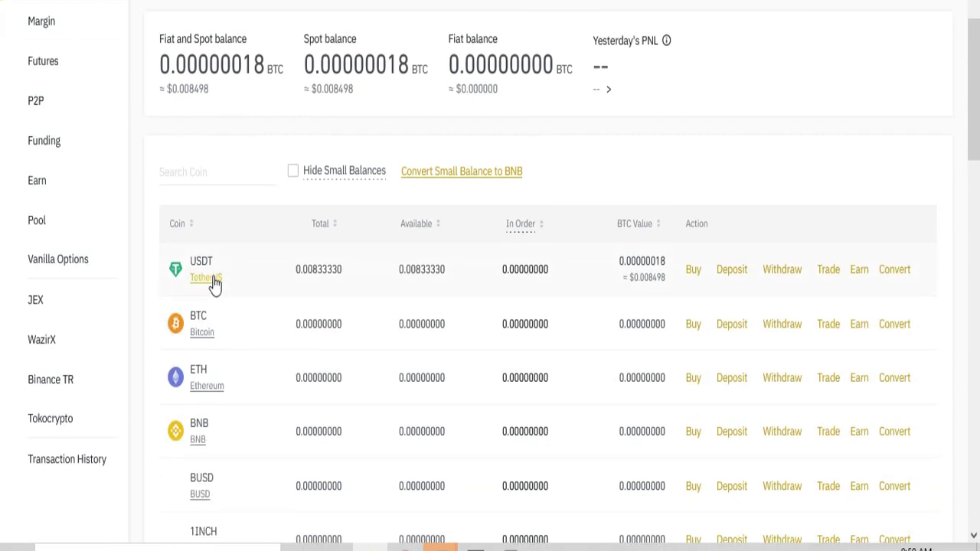
click(201, 173)
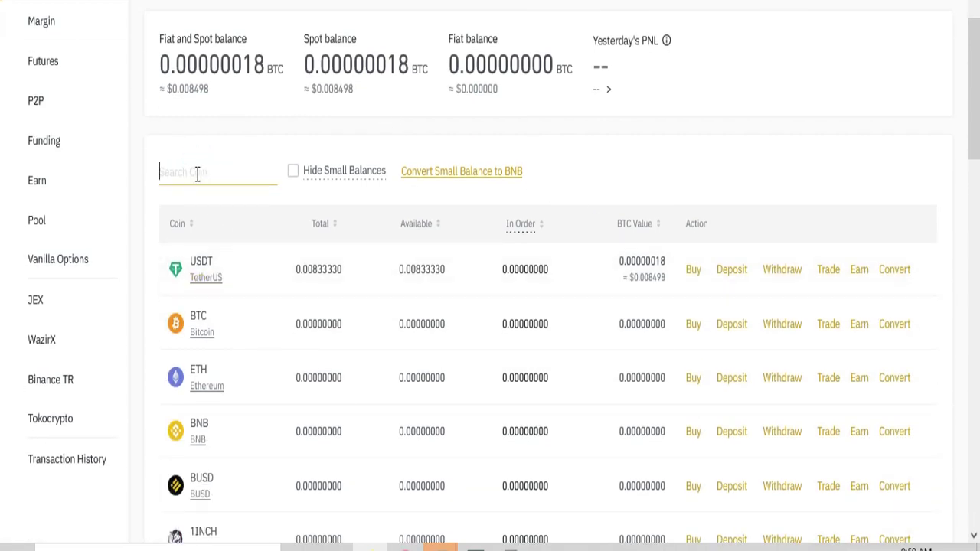
text(XRP)
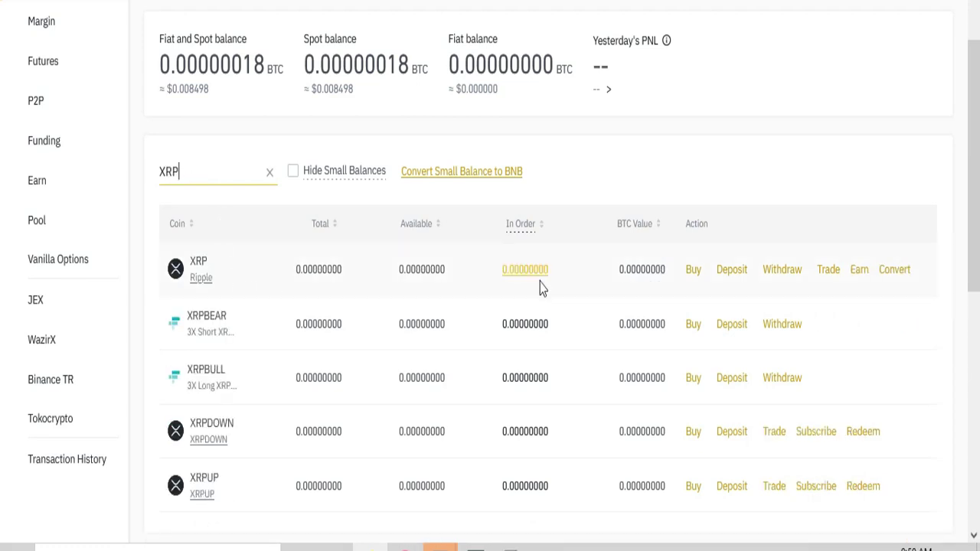
click(733, 270)
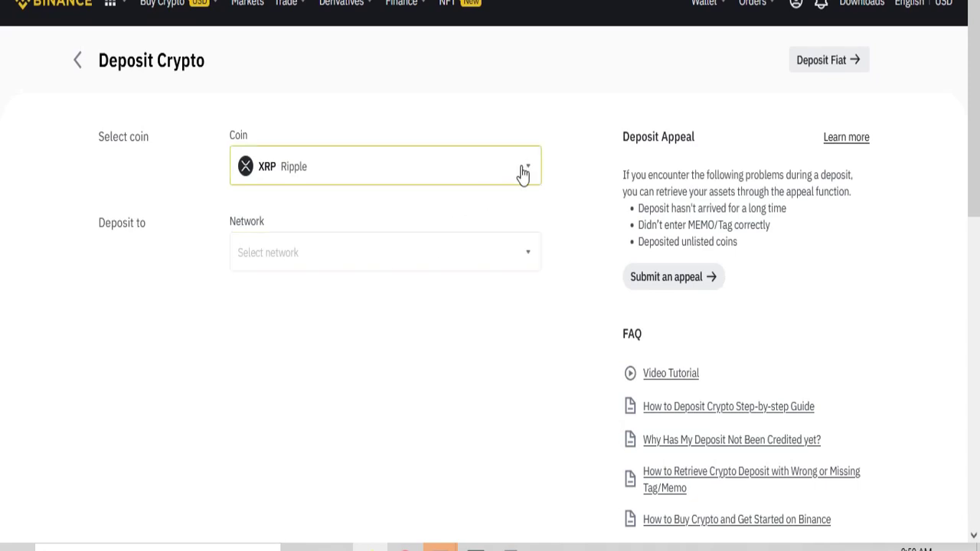
click(521, 171)
click(167, 390)
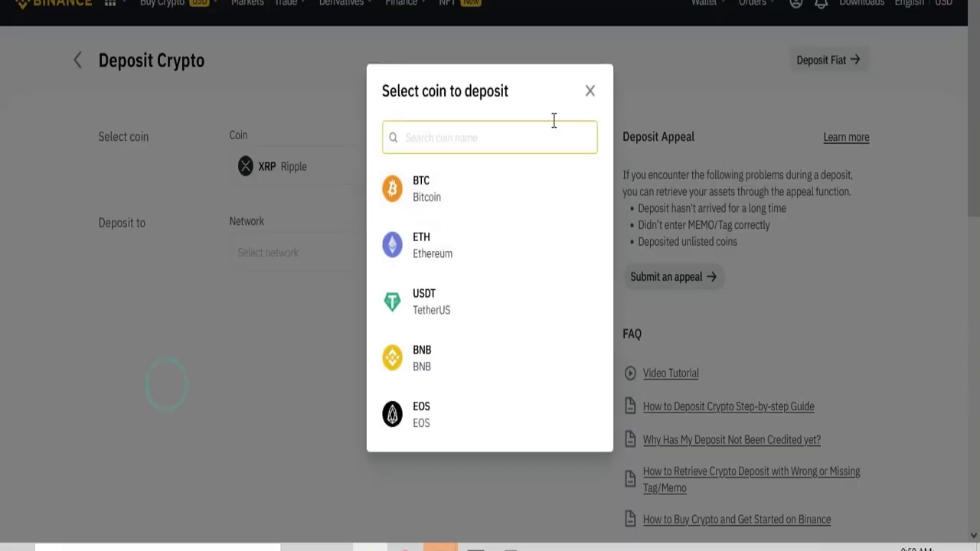
click(590, 92)
click(471, 253)
click(387, 369)
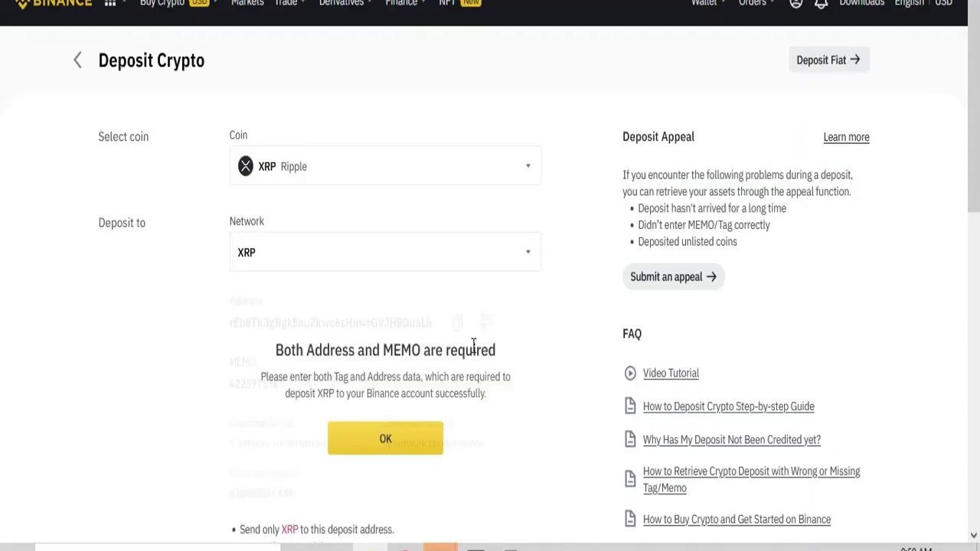
scroll(470, 334, down, 3)
- Dismiss the address-and-memo notice and show the destination tag explanation
click(396, 224)
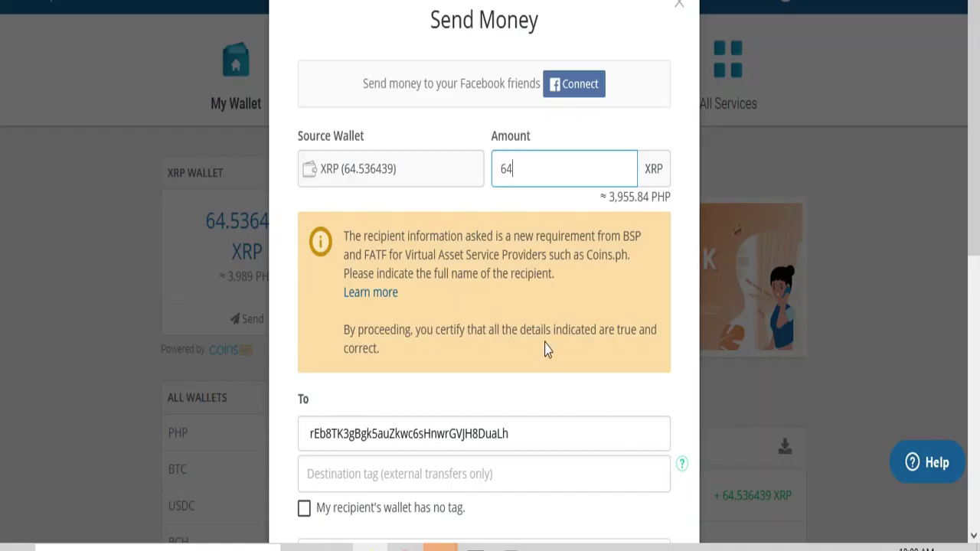
scroll(545, 345, down, 5)
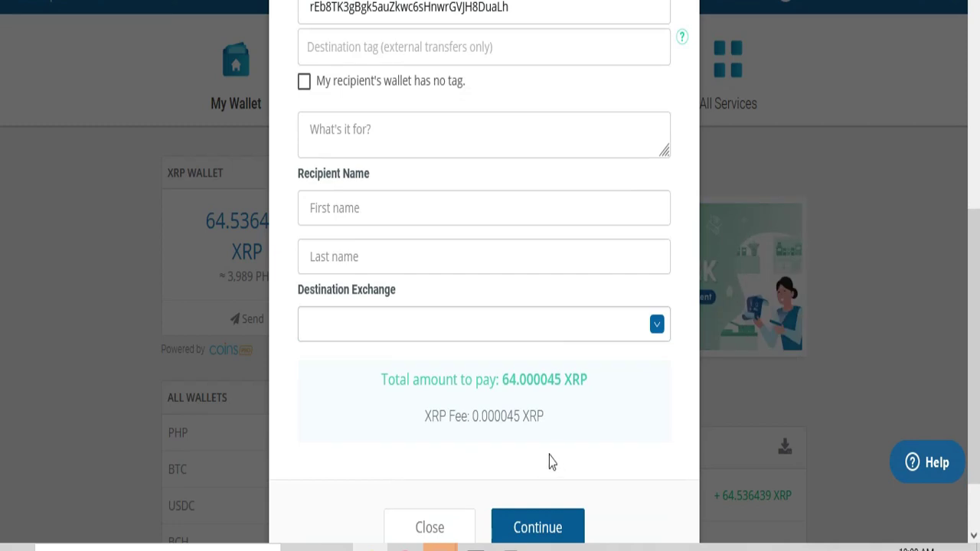
scroll(511, 421, up, 2)
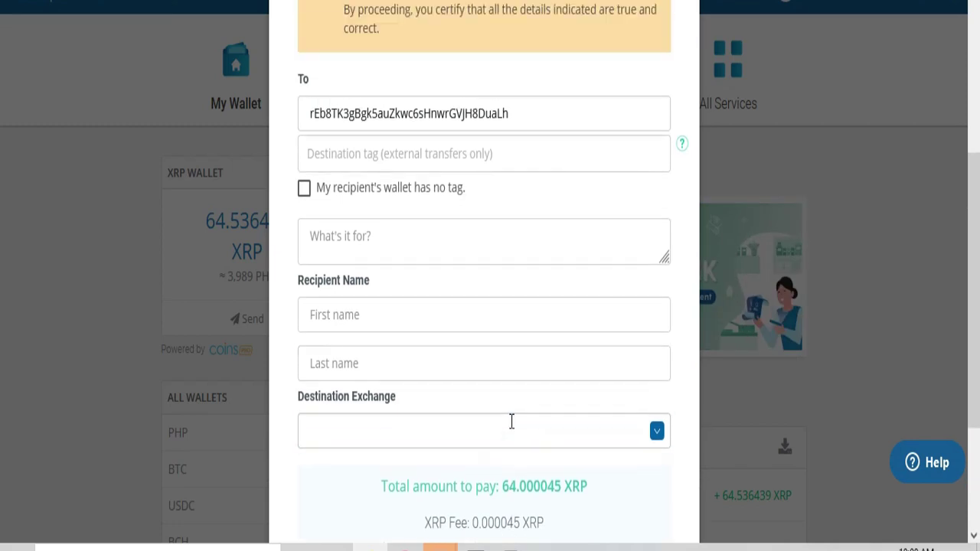
click(683, 150)
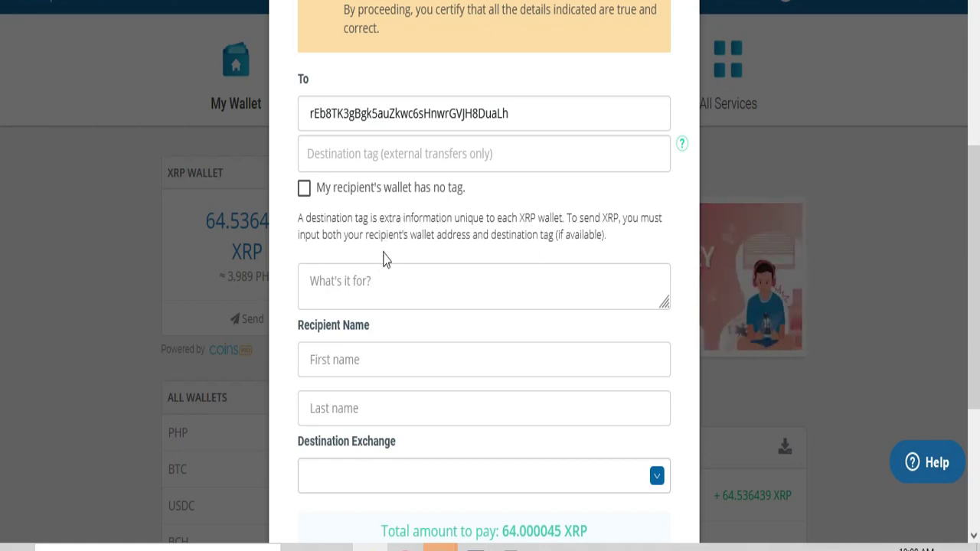
- Open and close the Destination Exchange list and set the amount to 64.536394 XRP
click(656, 306)
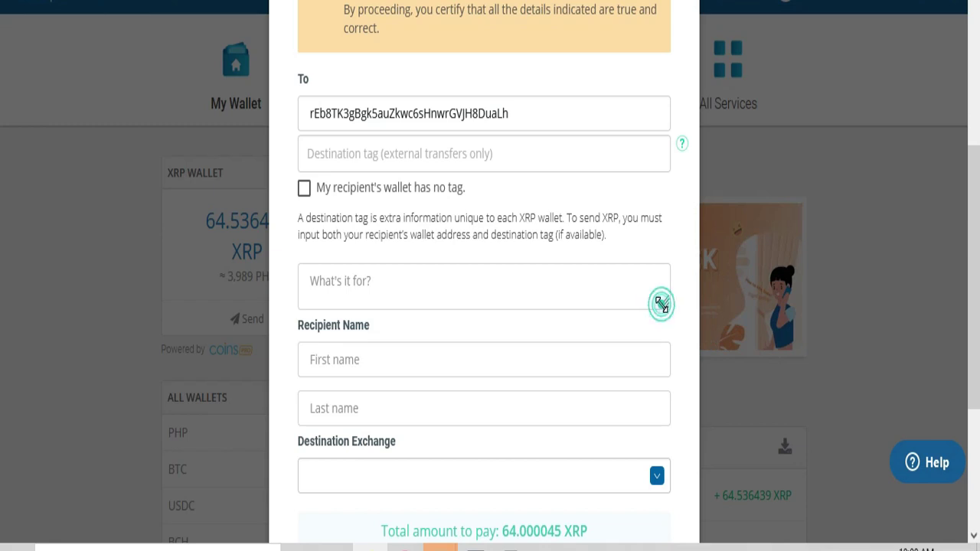
click(476, 292)
scroll(488, 300, down, 2)
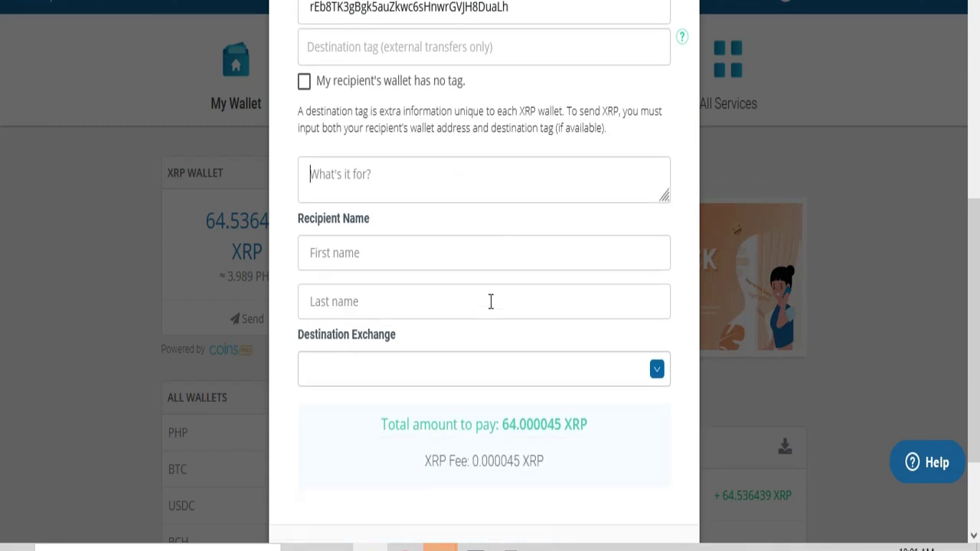
click(656, 369)
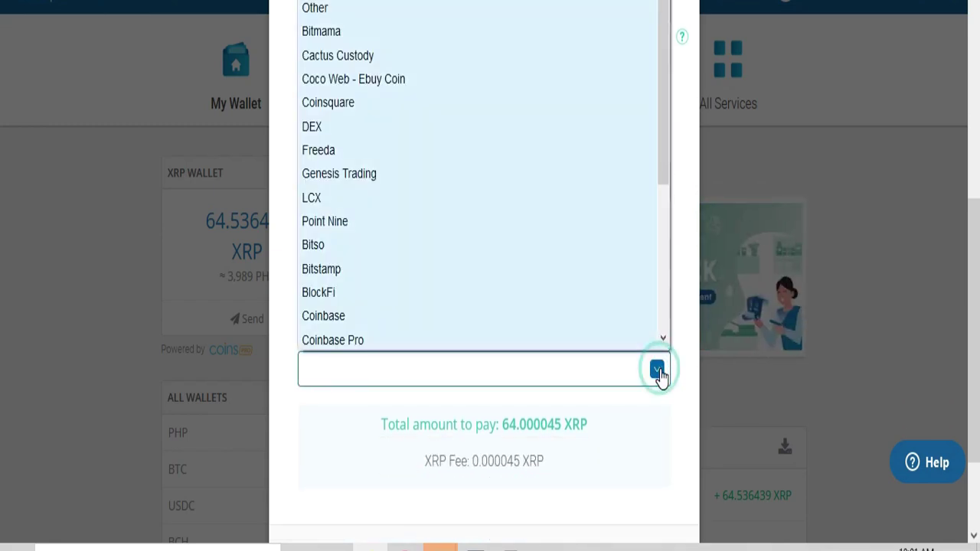
click(463, 374)
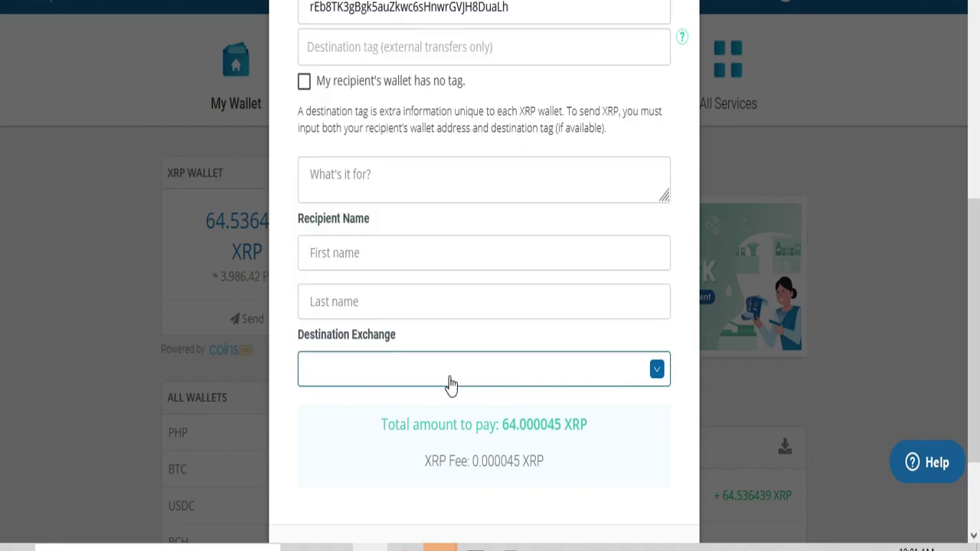
scroll(558, 361, up, 4)
scroll(547, 366, down, 3)
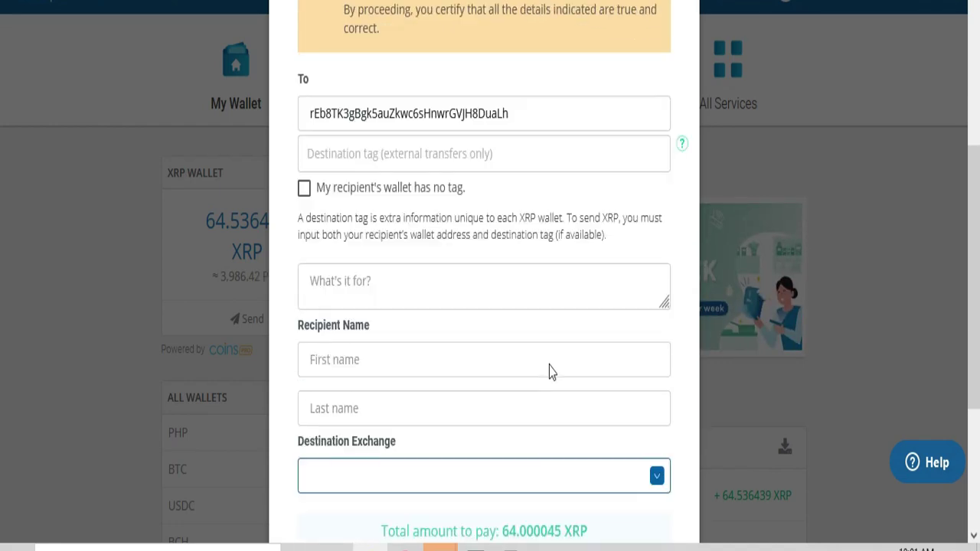
click(800, 547)
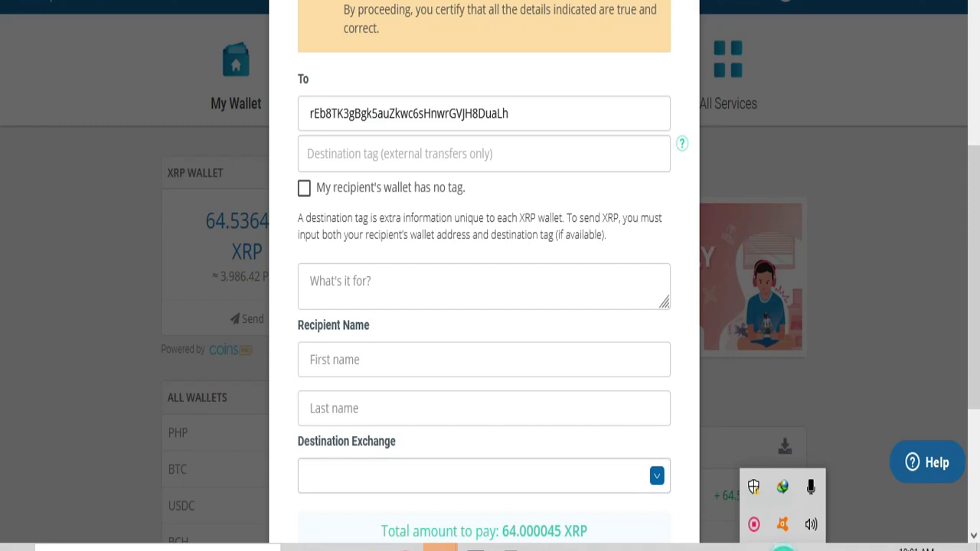
click(753, 524)
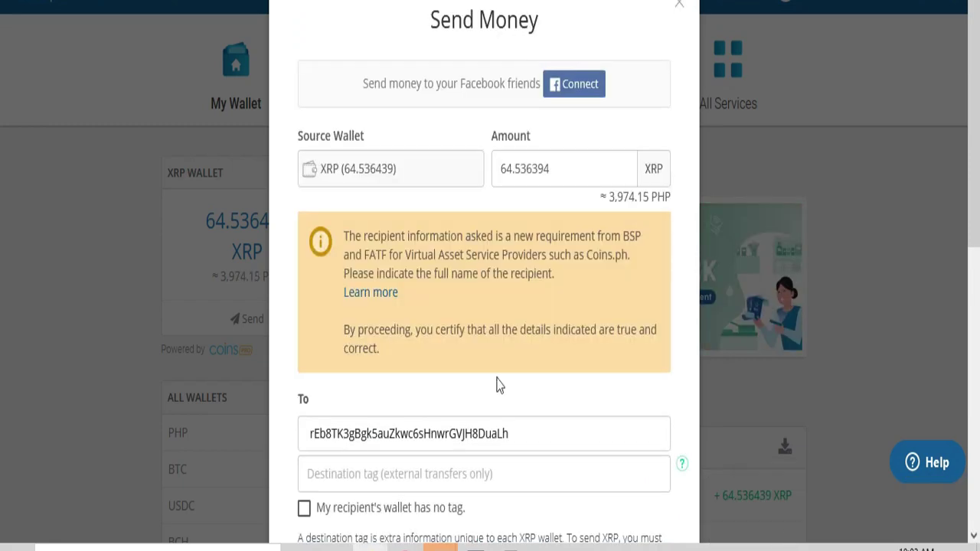
- Check the 64.536394 XRP amount and the 0.000045 XRP network fee
scroll(530, 226, down, 3)
scroll(539, 237, up, 3)
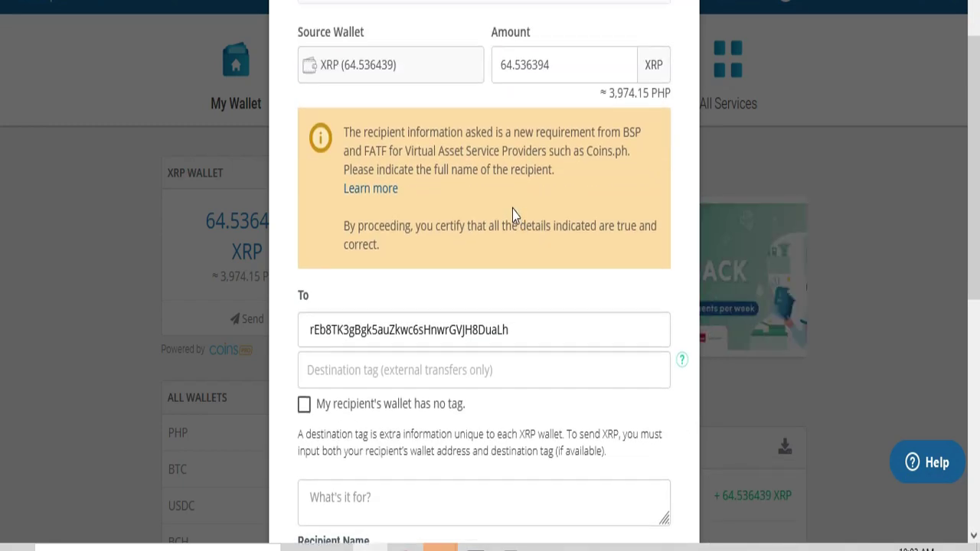
click(554, 166)
double_click(554, 172)
click(584, 169)
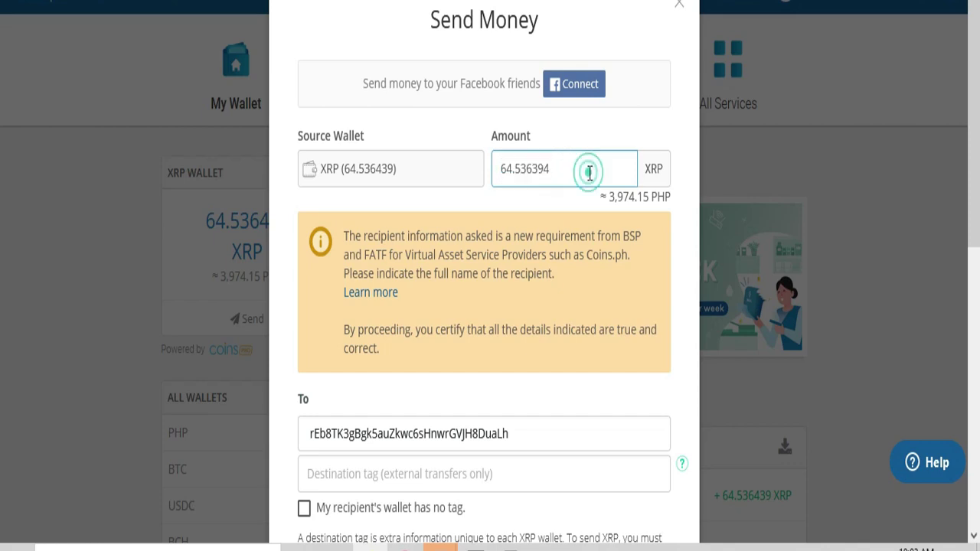
scroll(514, 287, down, 4)
scroll(515, 287, down, 3)
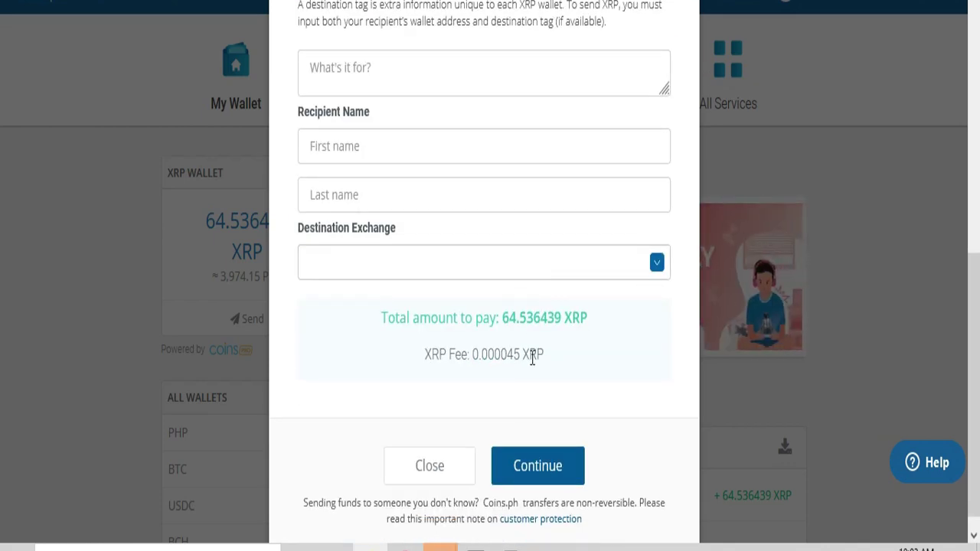
drag(469, 352, 602, 366)
click(601, 358)
scroll(559, 344, up, 7)
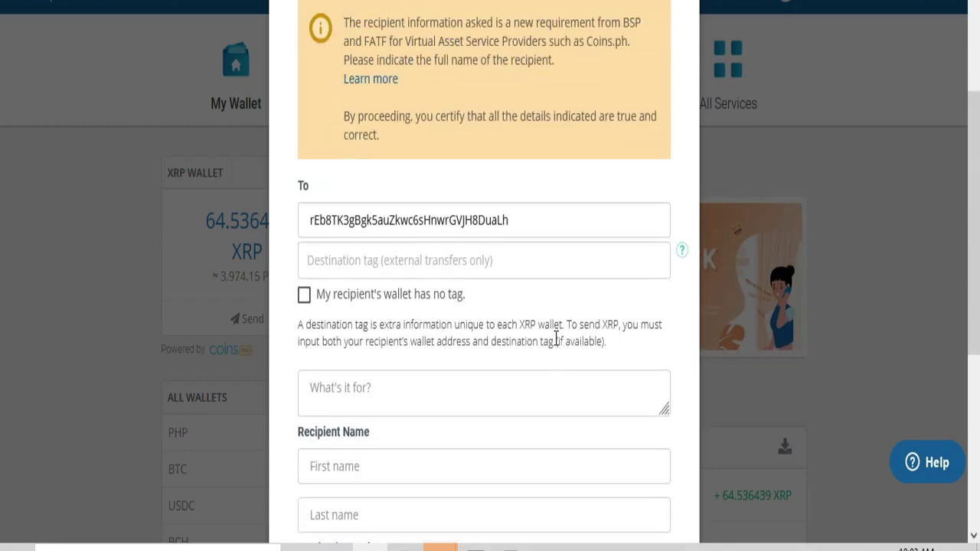
scroll(555, 339, down, 1)
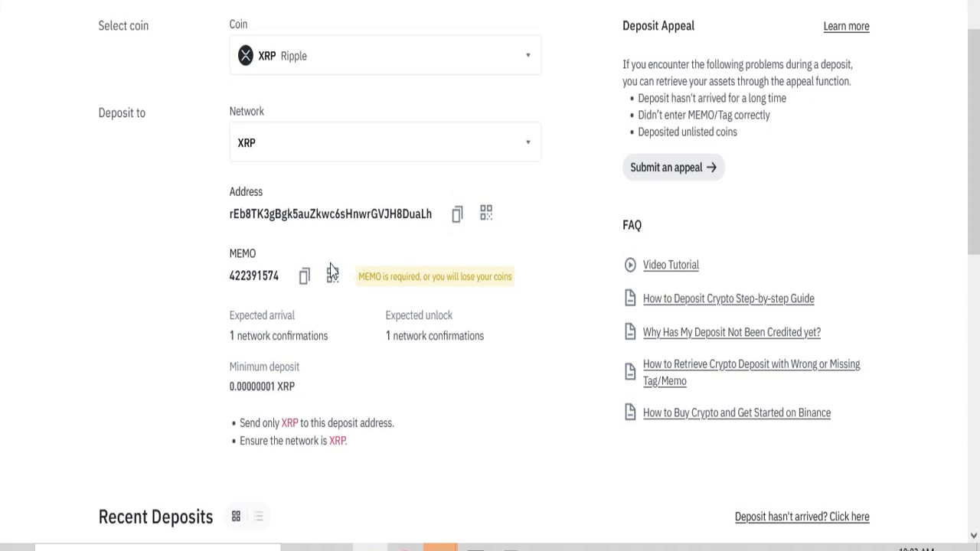
- Copy the Binance memo tag and paste it as the destination tag
click(304, 279)
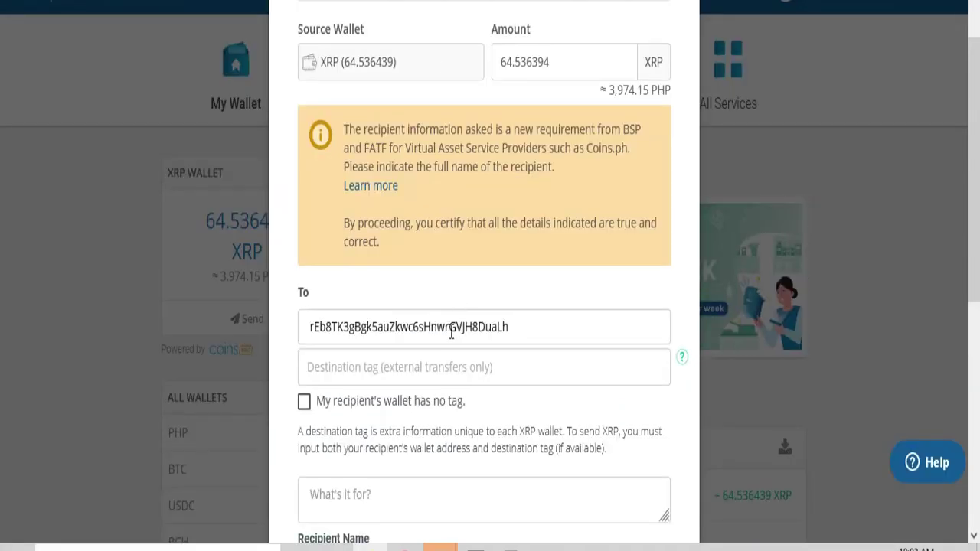
scroll(456, 329, down, 1)
click(438, 261)
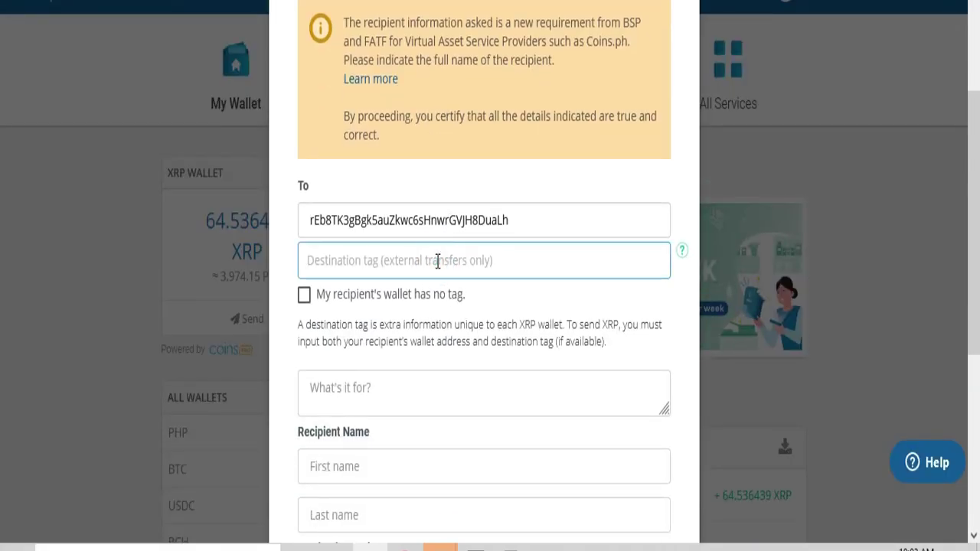
key(ctrl+v)
scroll(416, 290, down, 1)
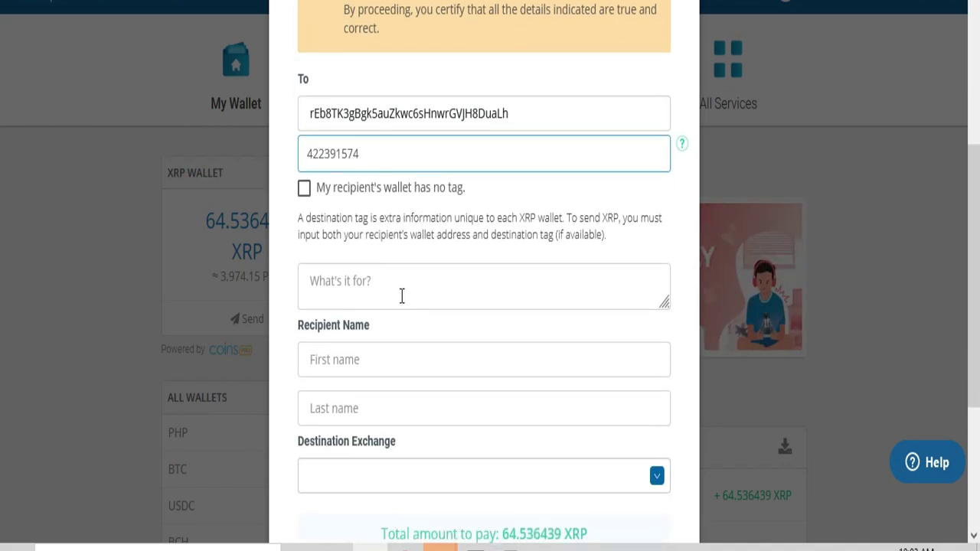
- Enter 'Transactions' as the transfer purpose and submit the send form
click(618, 290)
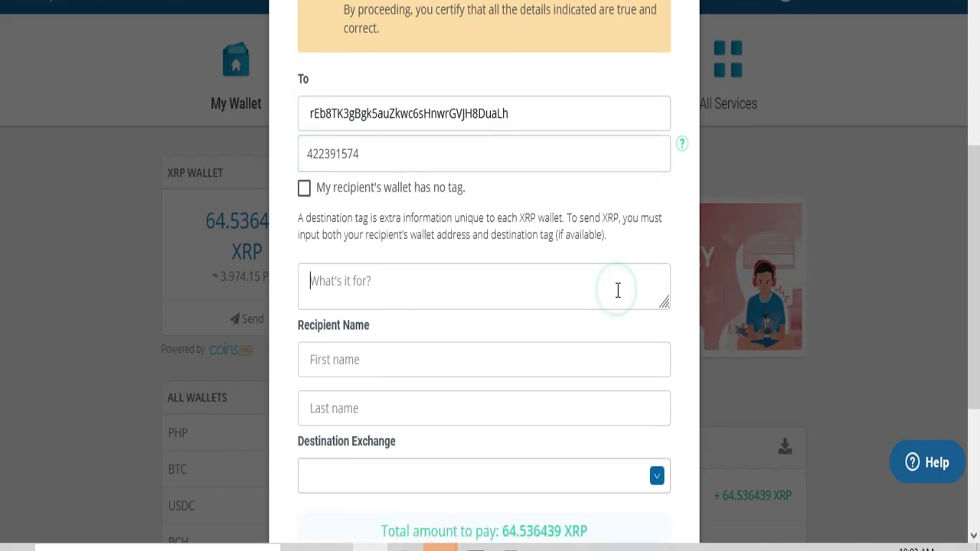
text(t)
key(BackSpace)
text(TRANS)
key(BackSpace)
key(BackSpace)
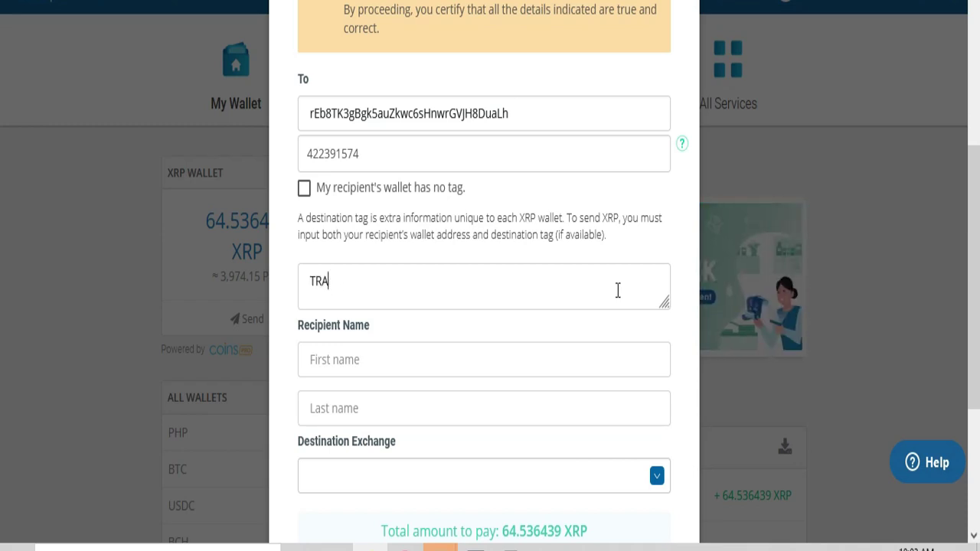
text(nsactions)
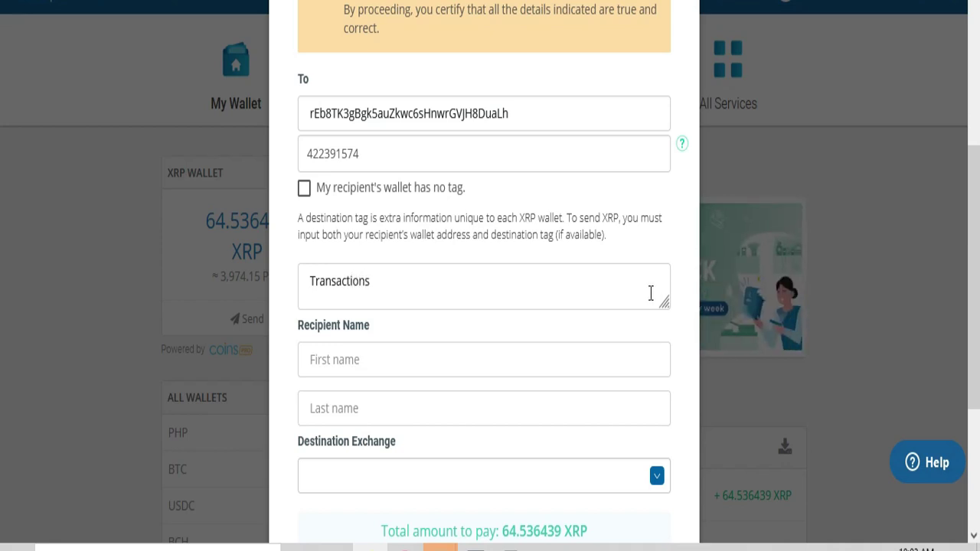
scroll(538, 401, down, 3)
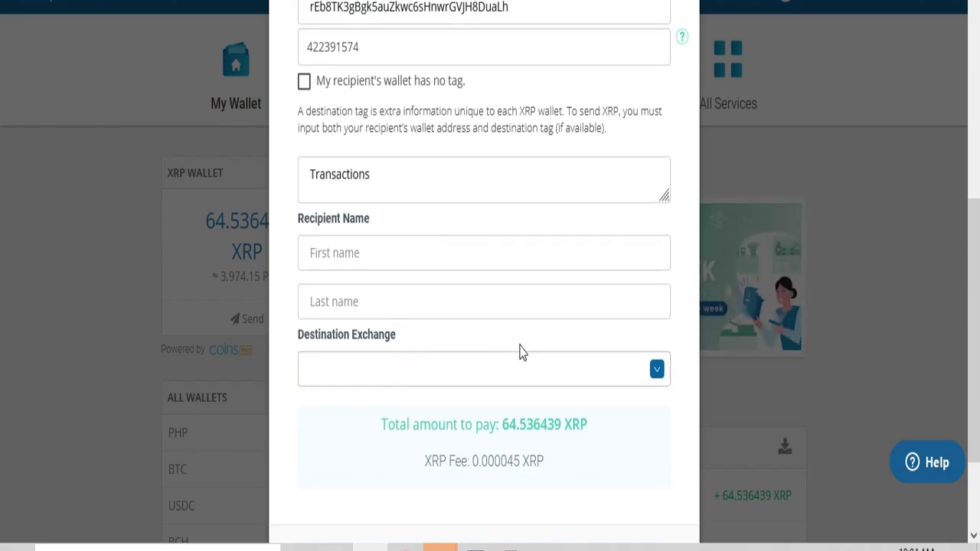
scroll(521, 350, down, 3)
scroll(536, 348, up, 6)
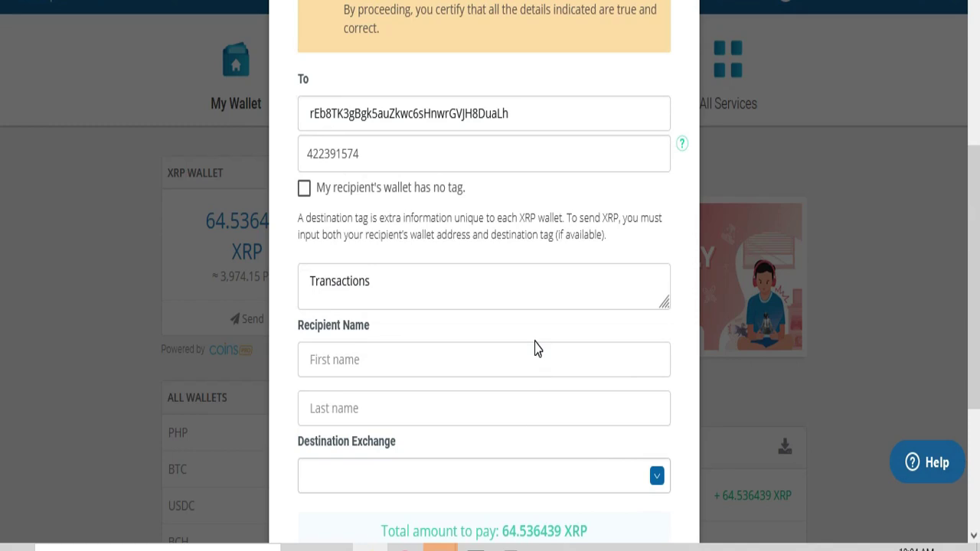
scroll(536, 348, down, 6)
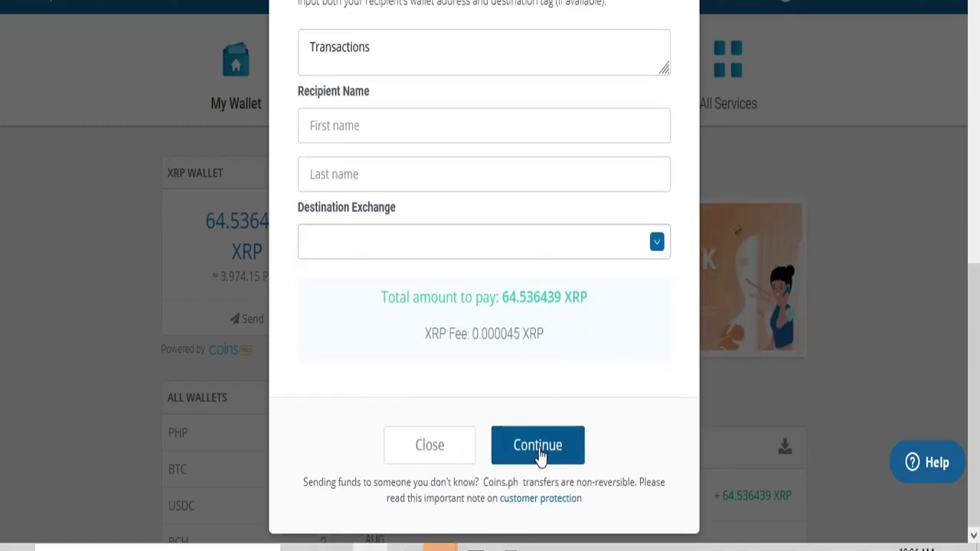
click(541, 454)
scroll(539, 450, up, 3)
- Fill in the recipient's first and second name fields
scroll(539, 450, down, 7)
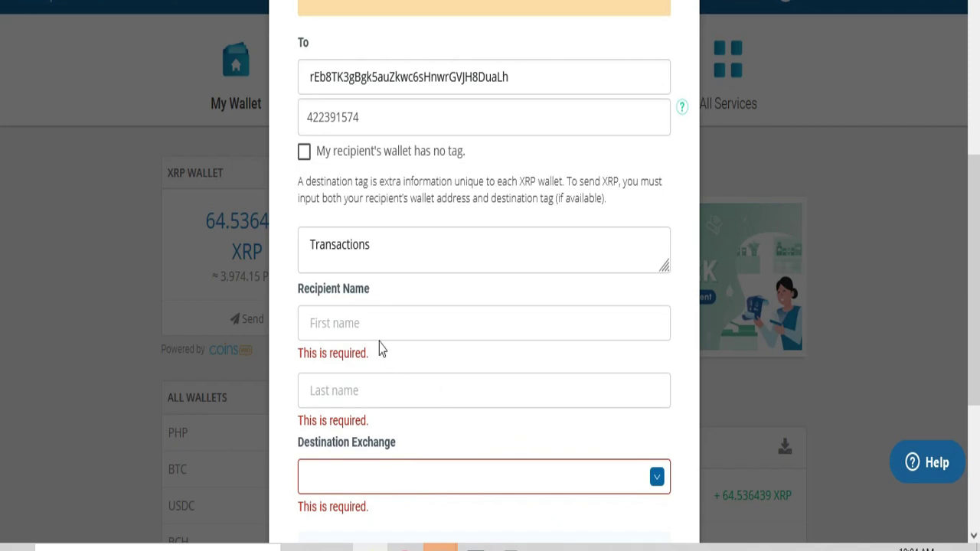
scroll(403, 354, up, 1)
scroll(403, 352, down, 1)
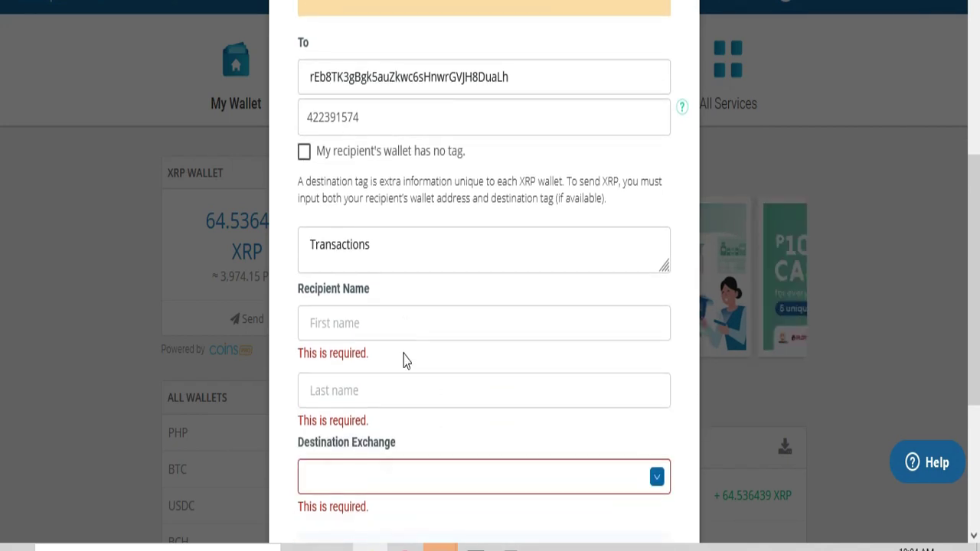
scroll(590, 459, down, 3)
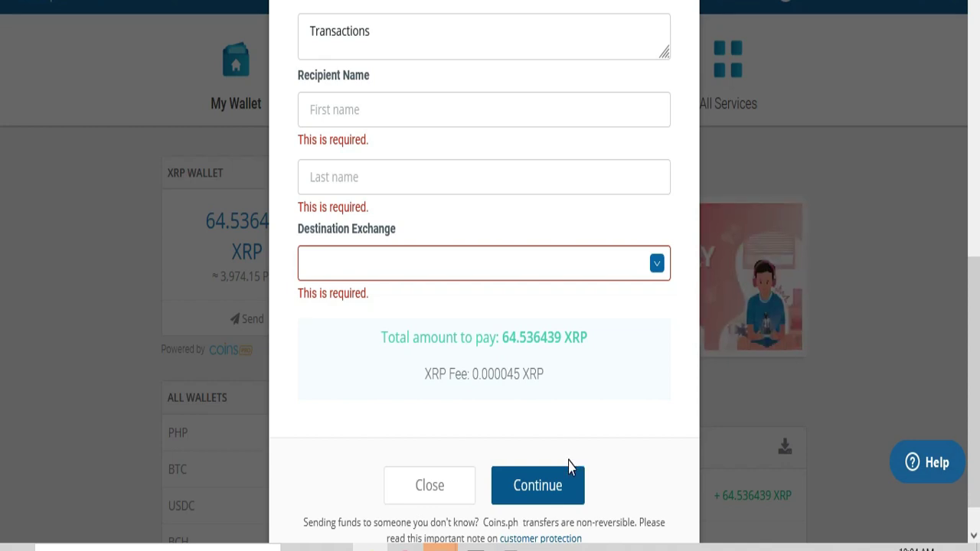
click(482, 110)
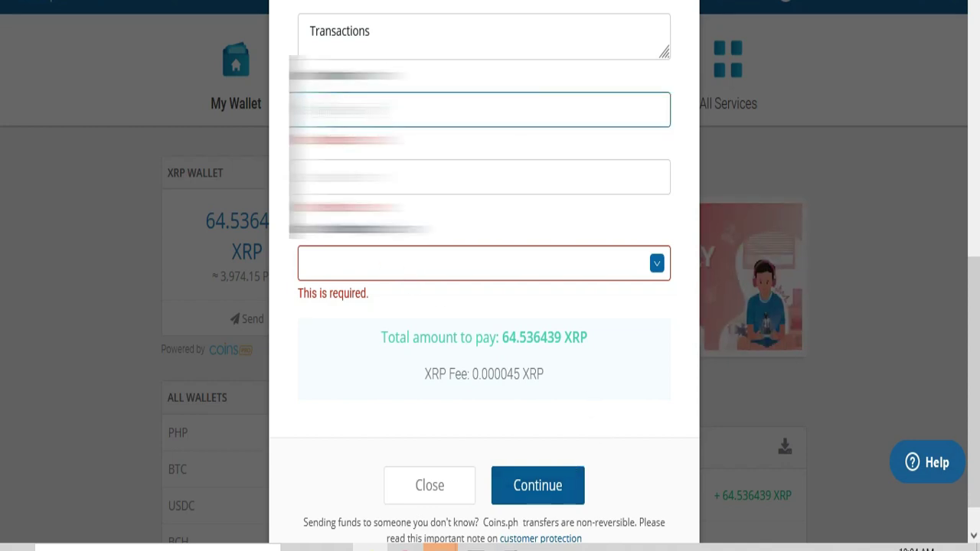
click(482, 158)
key(Tab)
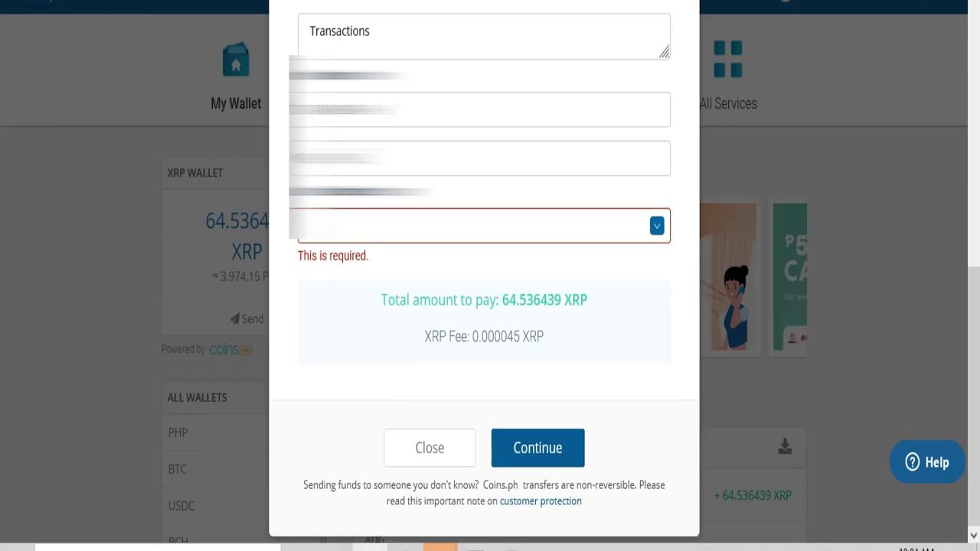
- Choose Other as the recipient exchange
click(656, 227)
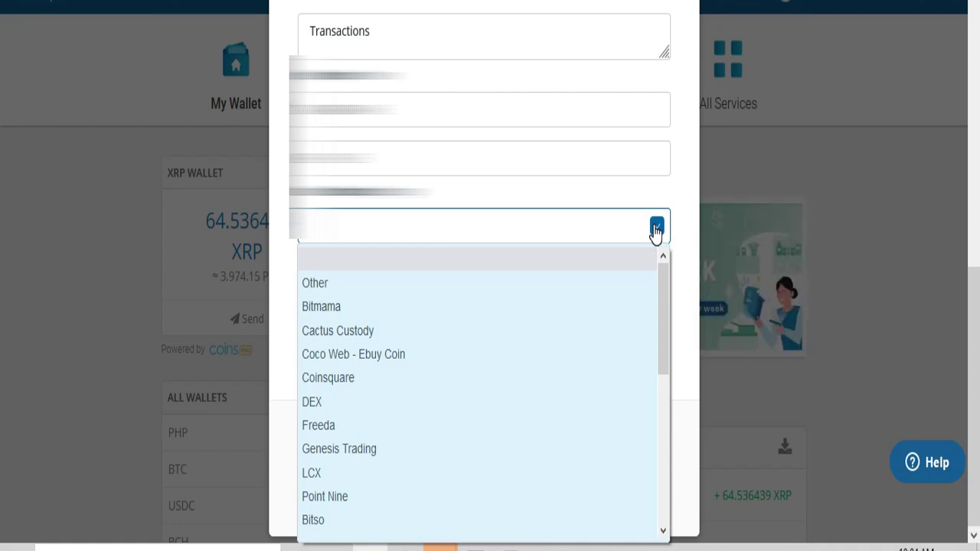
scroll(429, 425, down, 5)
scroll(431, 424, down, 1)
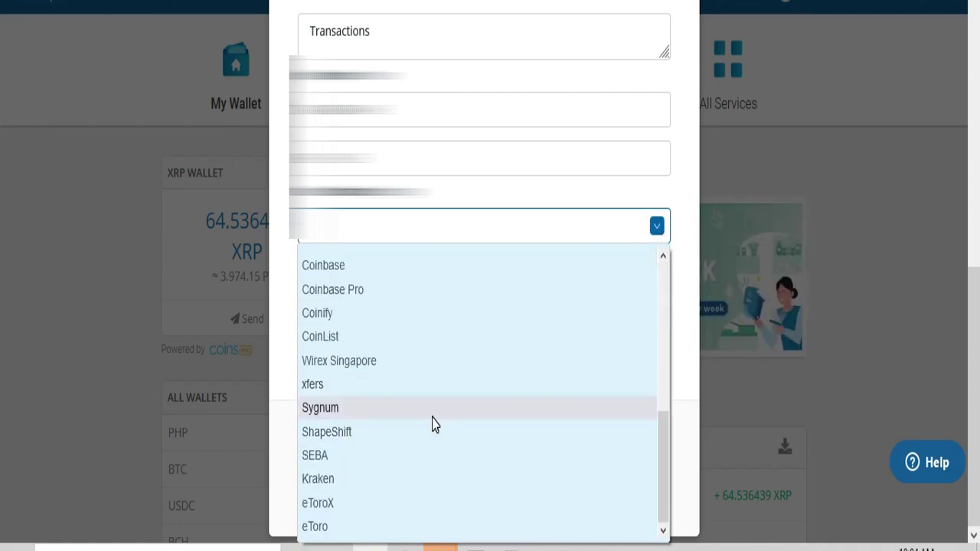
scroll(433, 425, up, 2)
scroll(433, 425, up, 3)
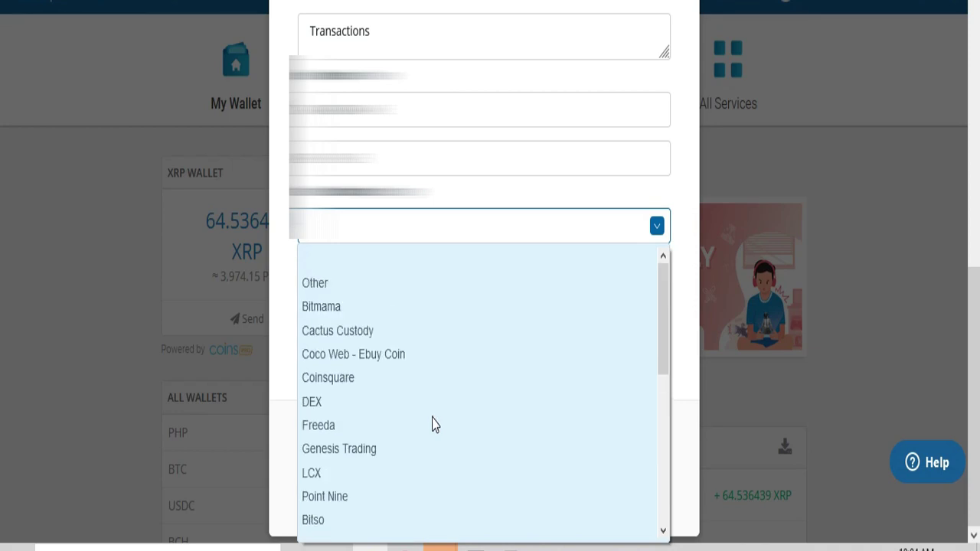
click(337, 279)
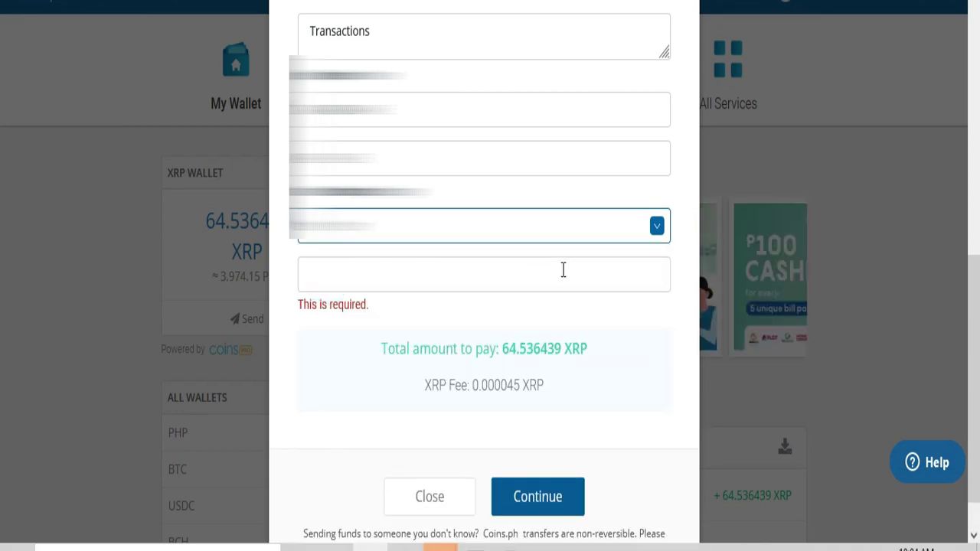
- Name the exchange Binance and send the XRP, requesting an SMS verification code
click(532, 273)
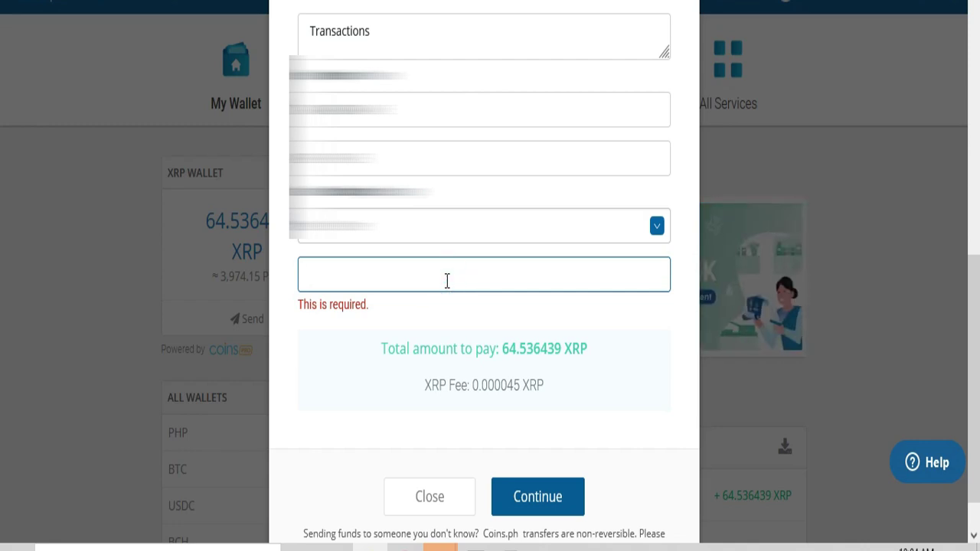
text(Binance)
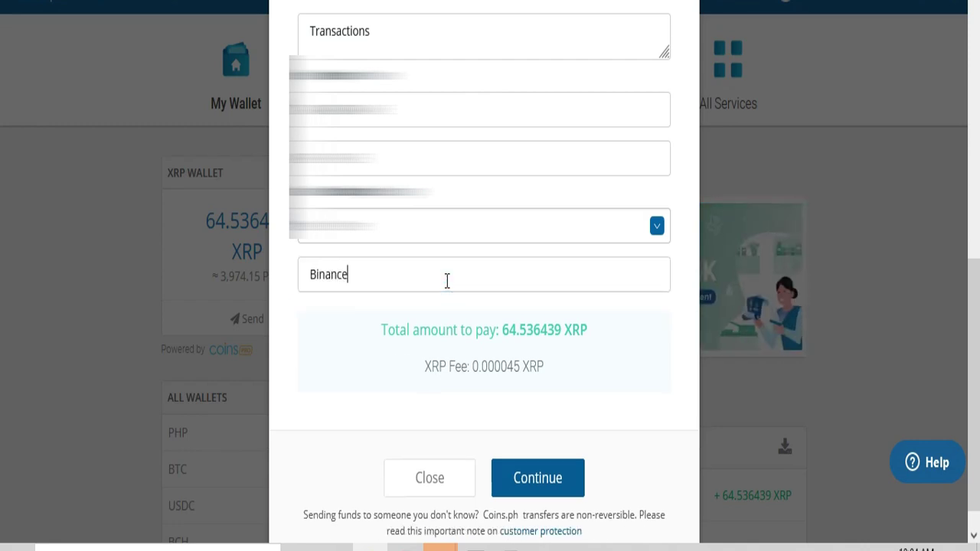
scroll(651, 371, up, 3)
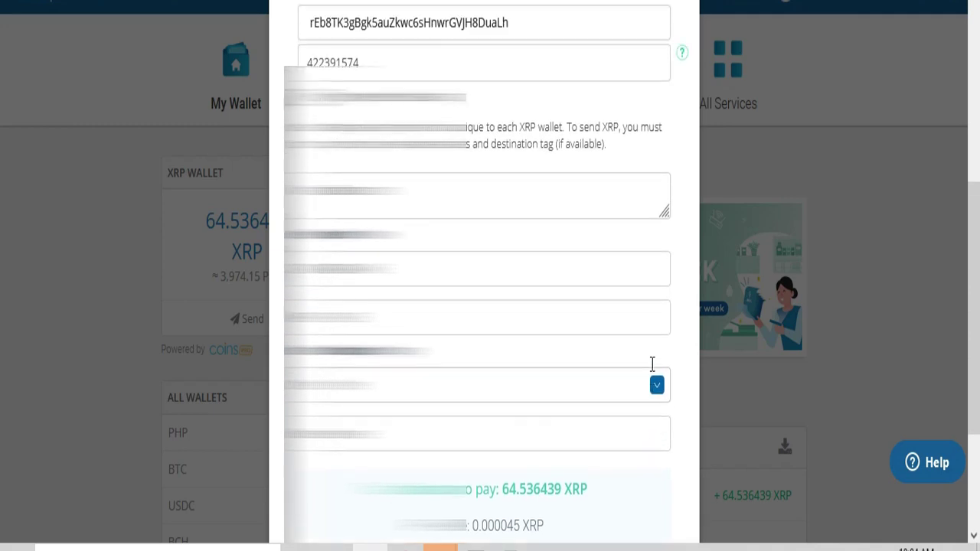
scroll(511, 362, up, 3)
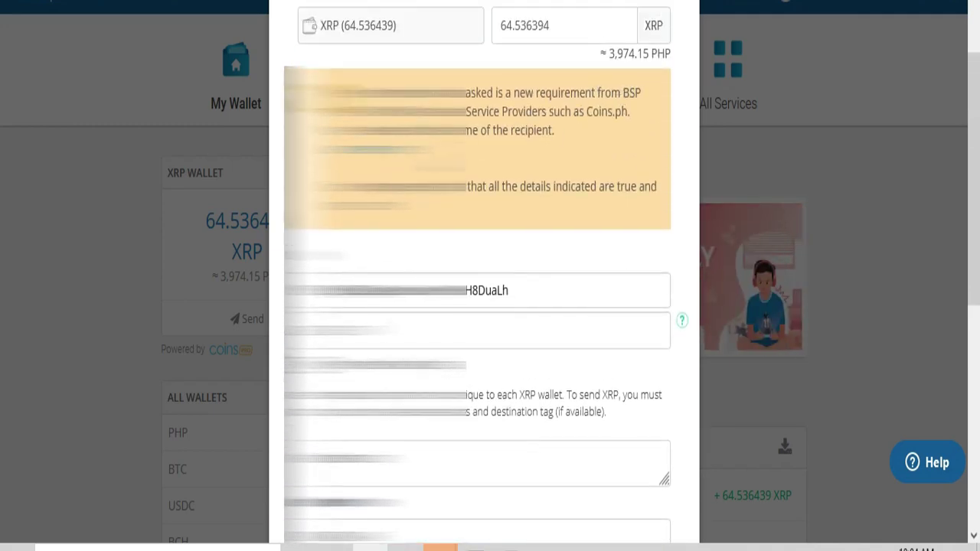
scroll(516, 377, down, 3)
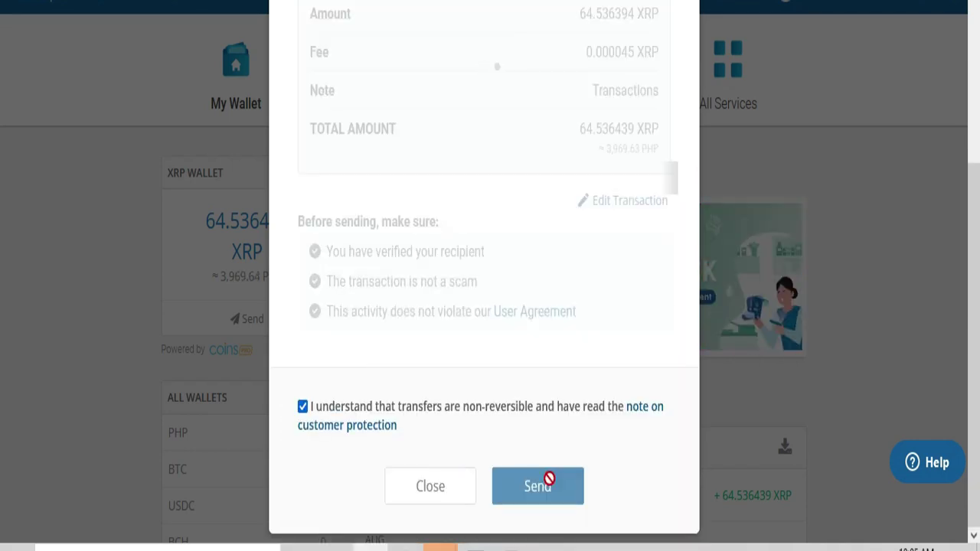
click(547, 481)
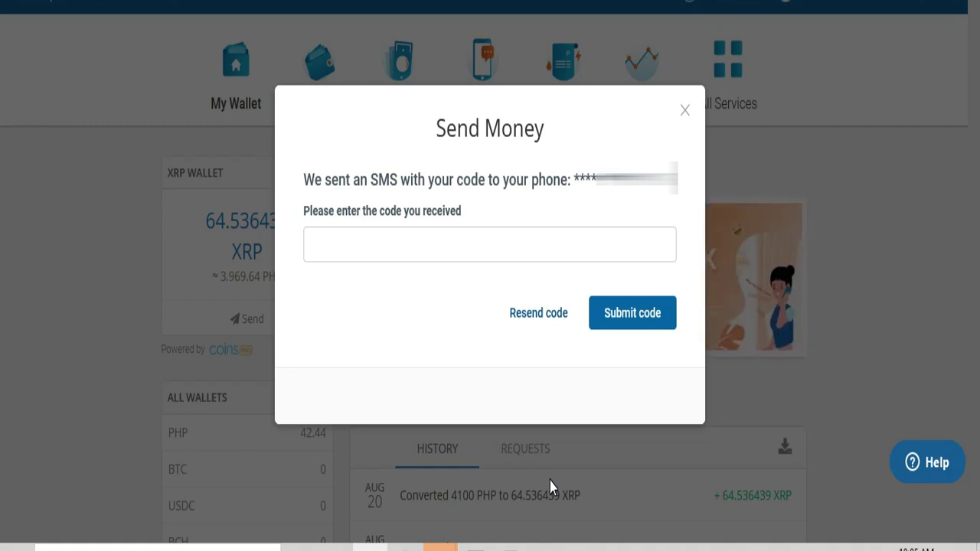
- Enter and submit the SMS verification code, then close the success message
click(455, 246)
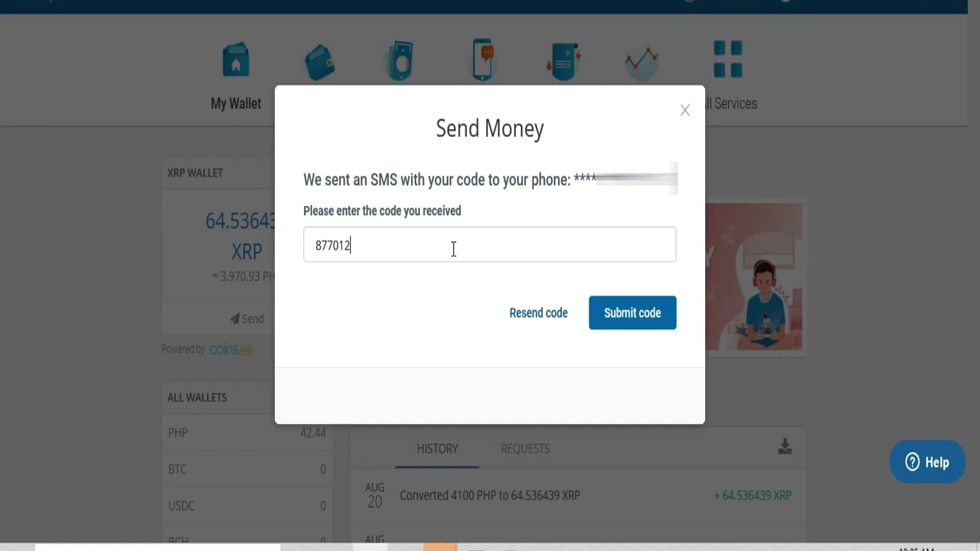
click(625, 320)
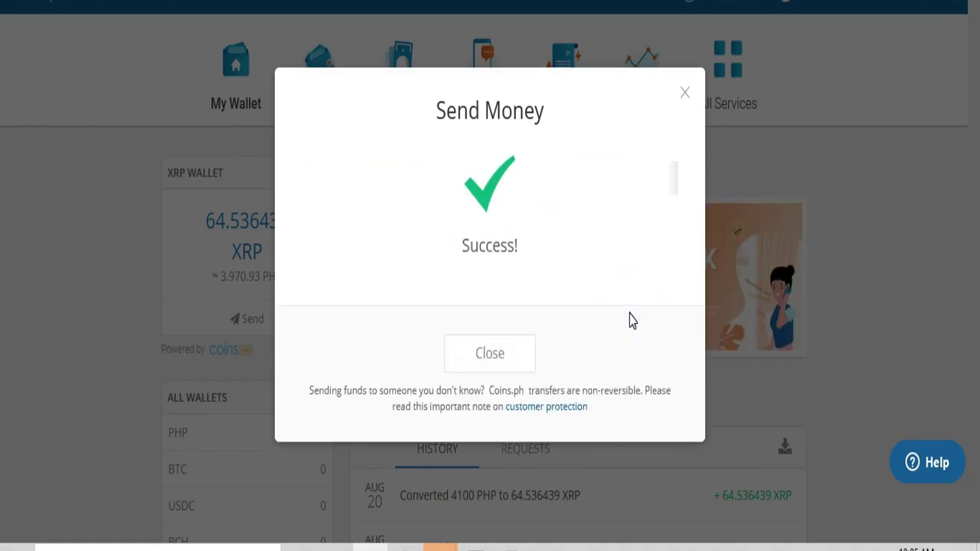
click(478, 358)
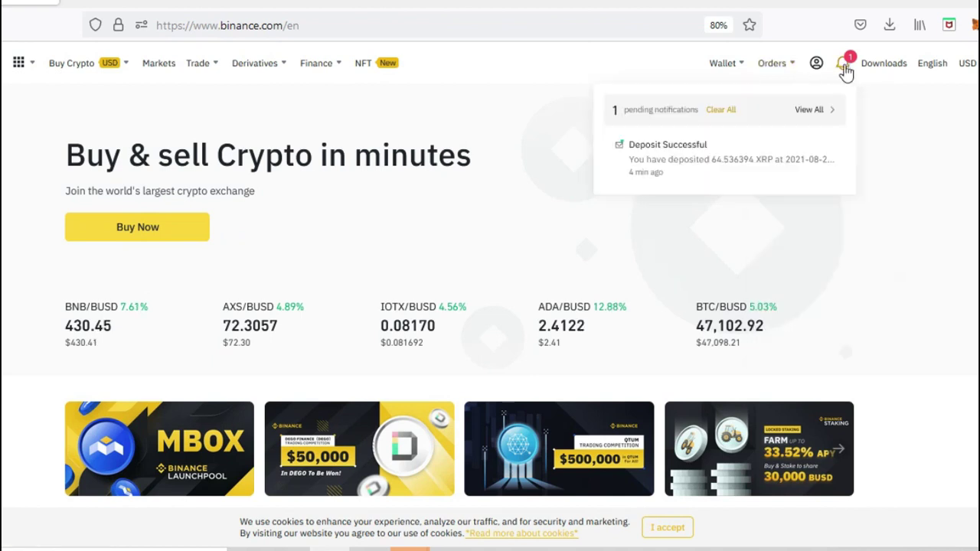
- Open Binance's Fiat and Spot wallet to see the 64.53639400 XRP deposit
mouse_move(816, 65)
mouse_move(746, 68)
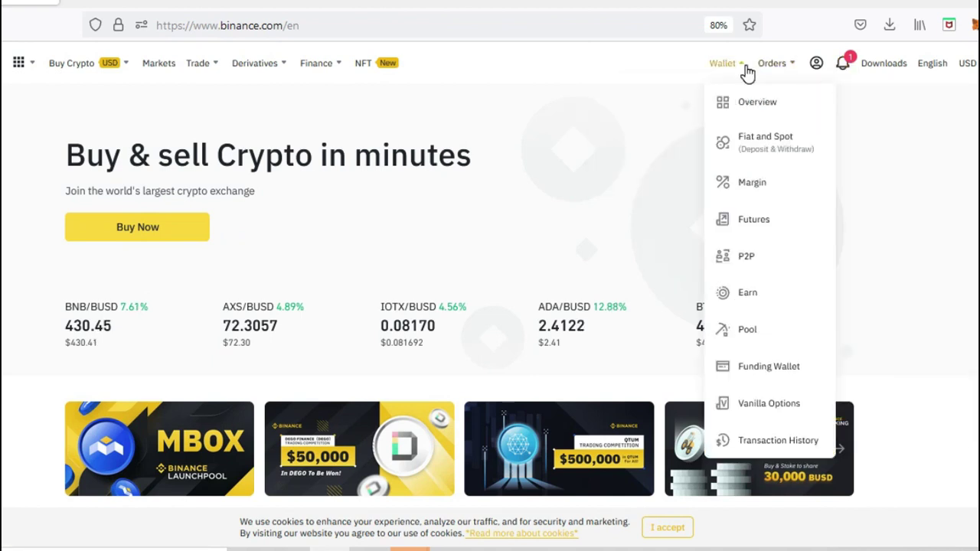
click(764, 143)
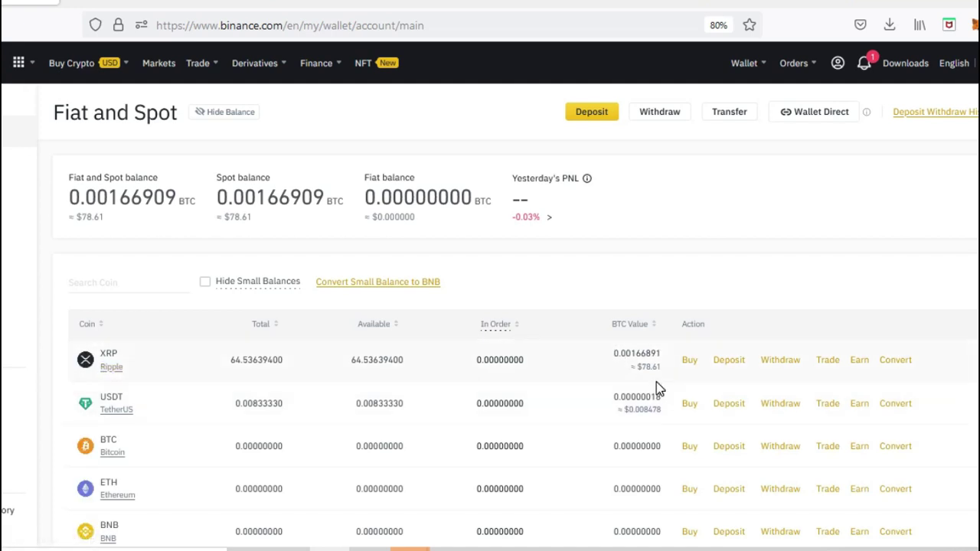
mouse_move(207, 75)
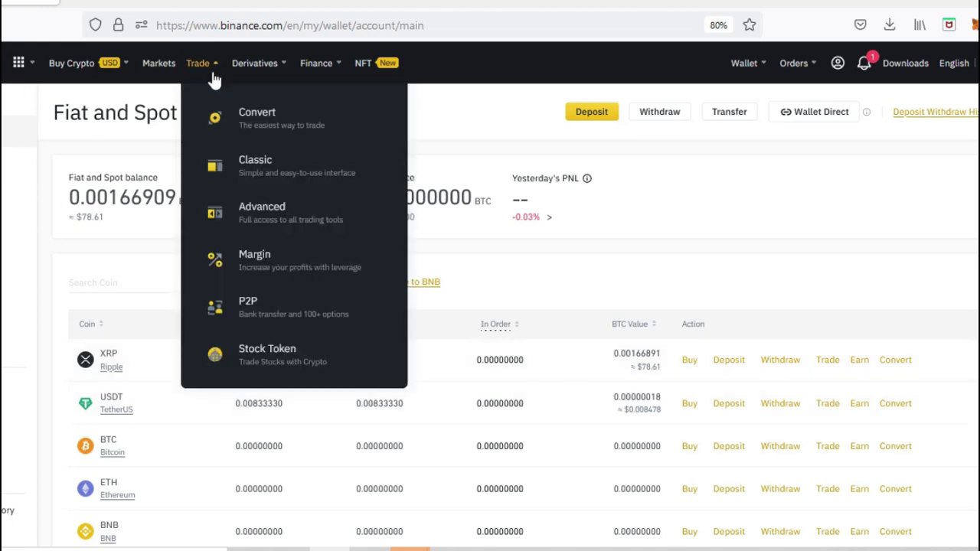
- Open Binance's Classic trade view and switch to the XRP/ETH market
click(276, 170)
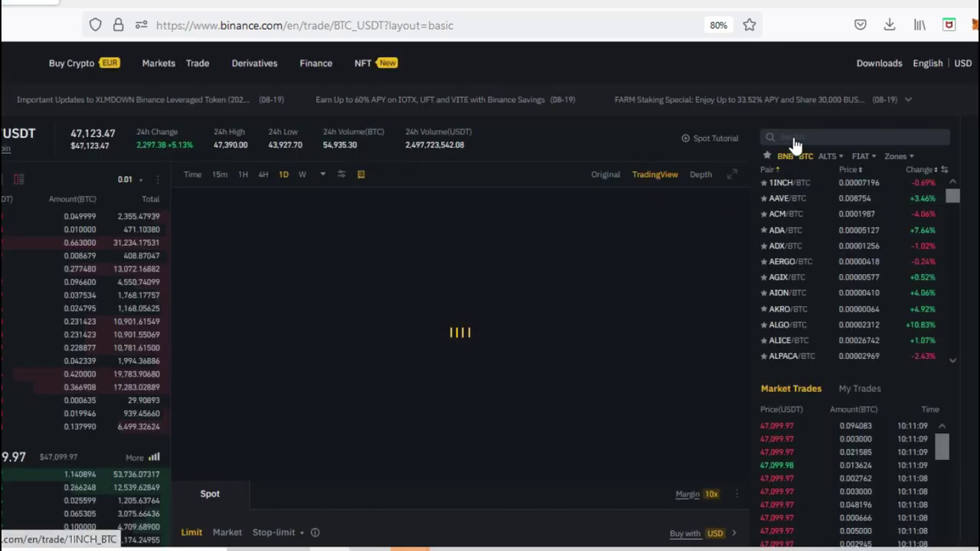
click(792, 137)
text(x)
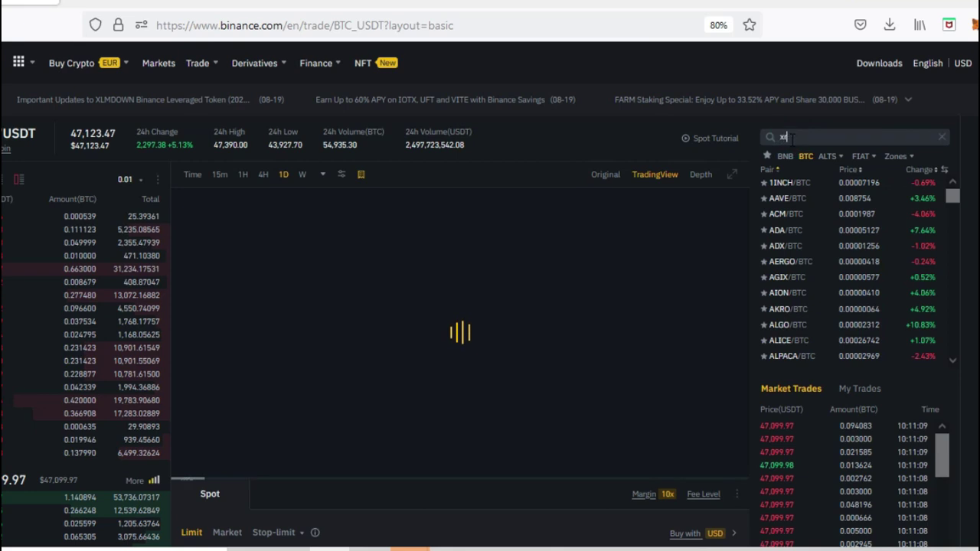
text(rp)
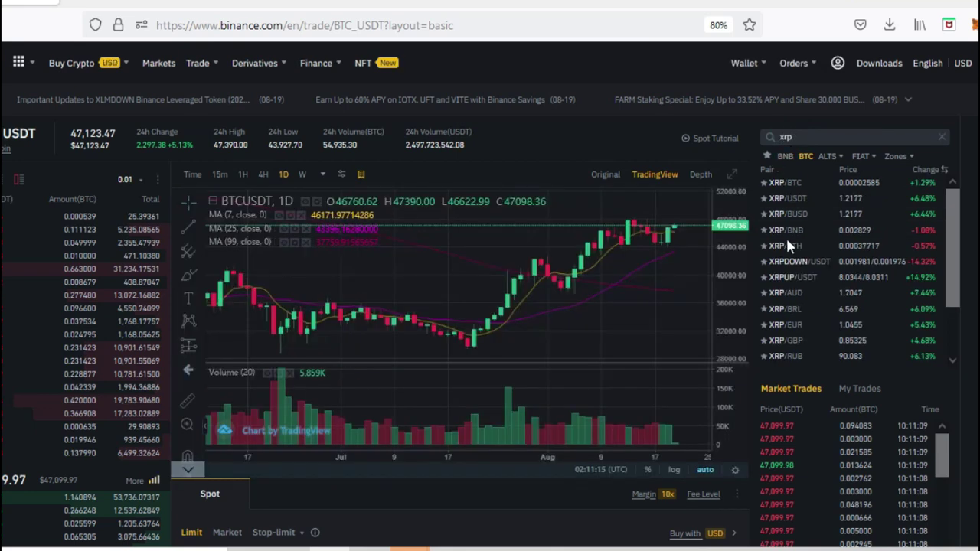
click(831, 251)
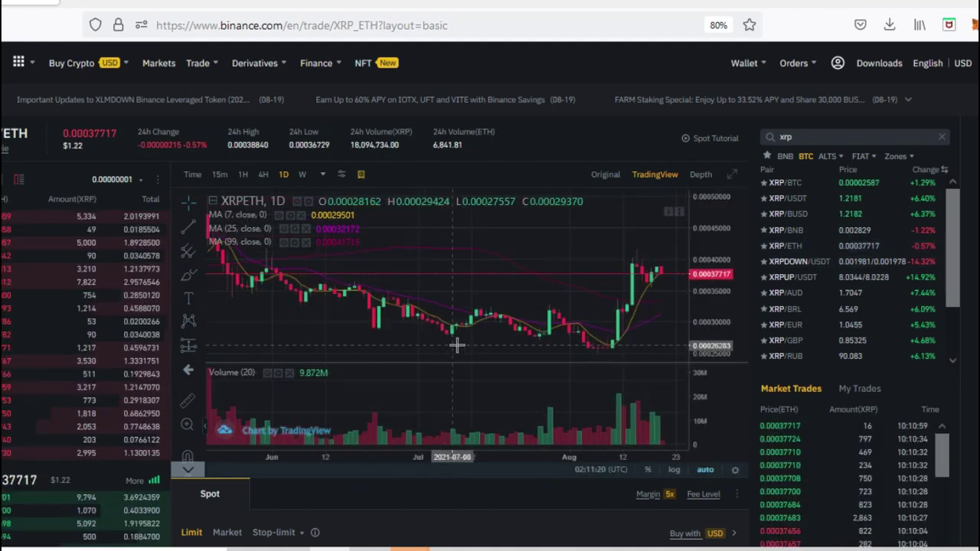
- Set the sell slider to 100% (64 XRP) and select the 0.02413888 ETH total
scroll(881, 398, down, 5)
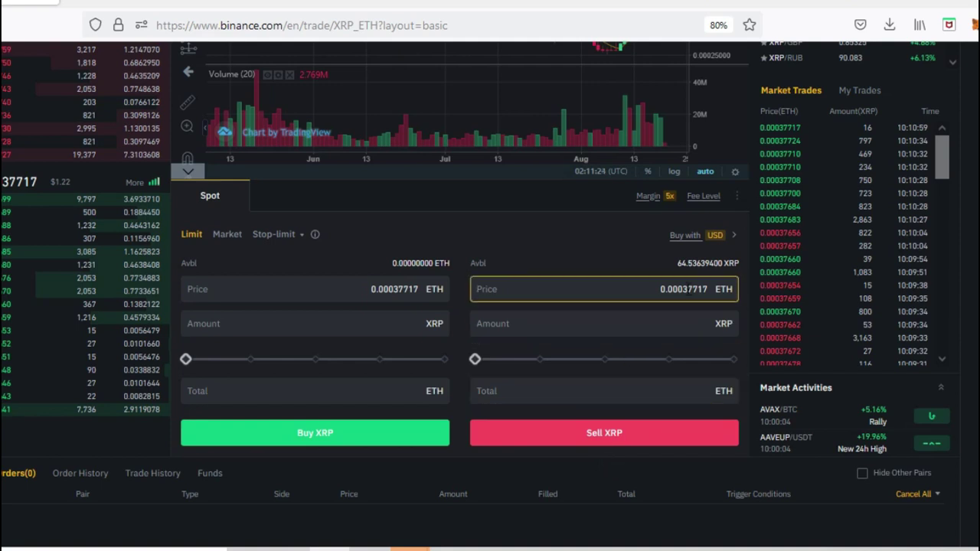
drag(475, 362, 737, 357)
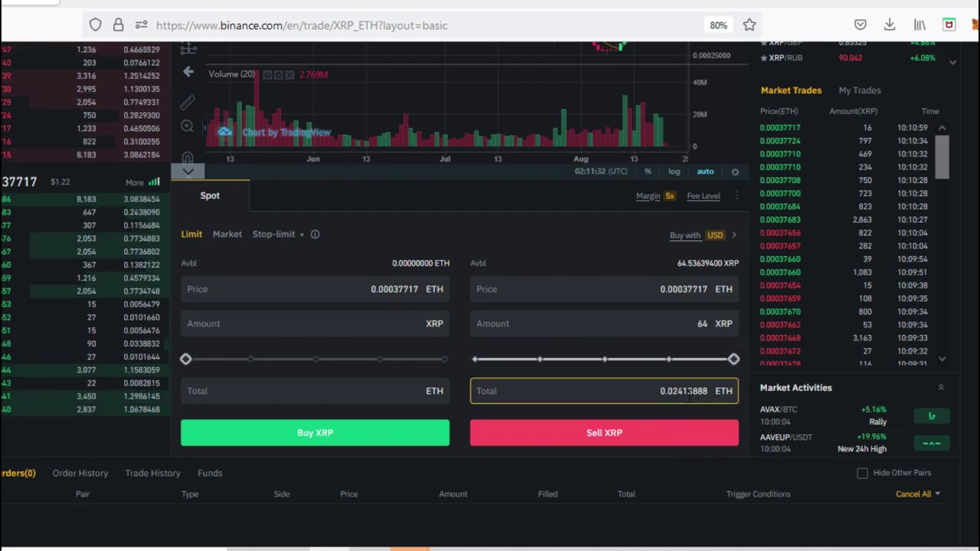
drag(652, 390, 708, 392)
key(ctrl+c)
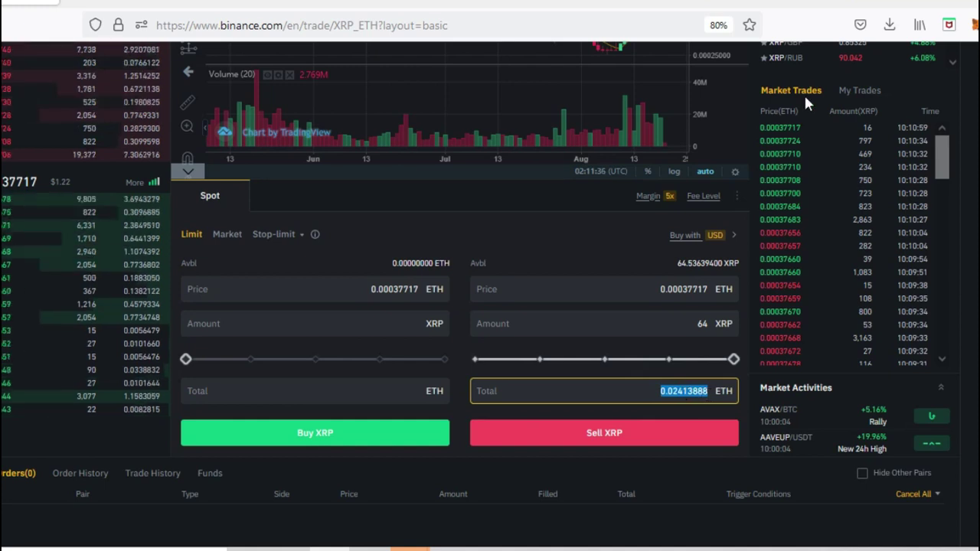
key(ctrl+Tab)
- Paste 0.02413888 ETH into CoinGecko's converter and note its ₱3938.80 value
scroll(286, 366, down, 9)
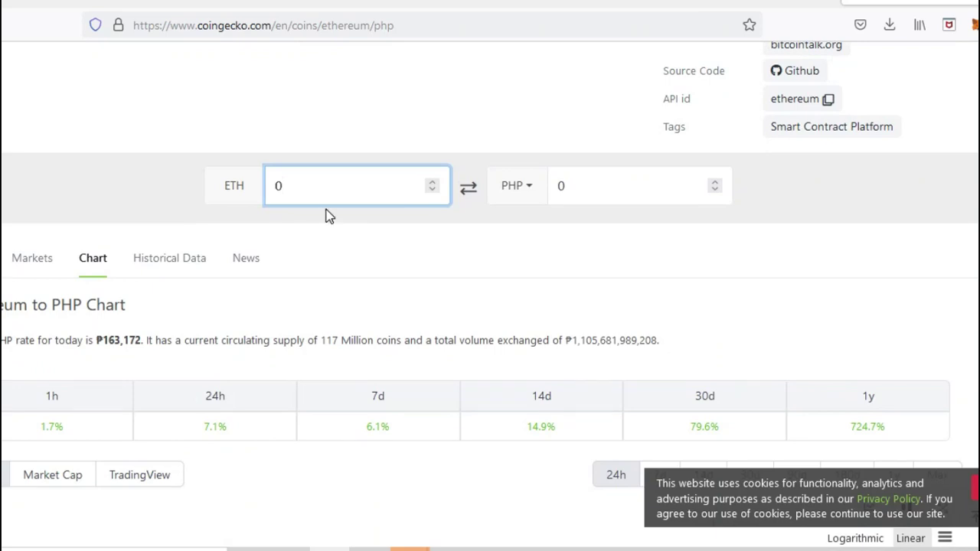
click(335, 191)
key(ctrl+a)
key(ctrl+v)
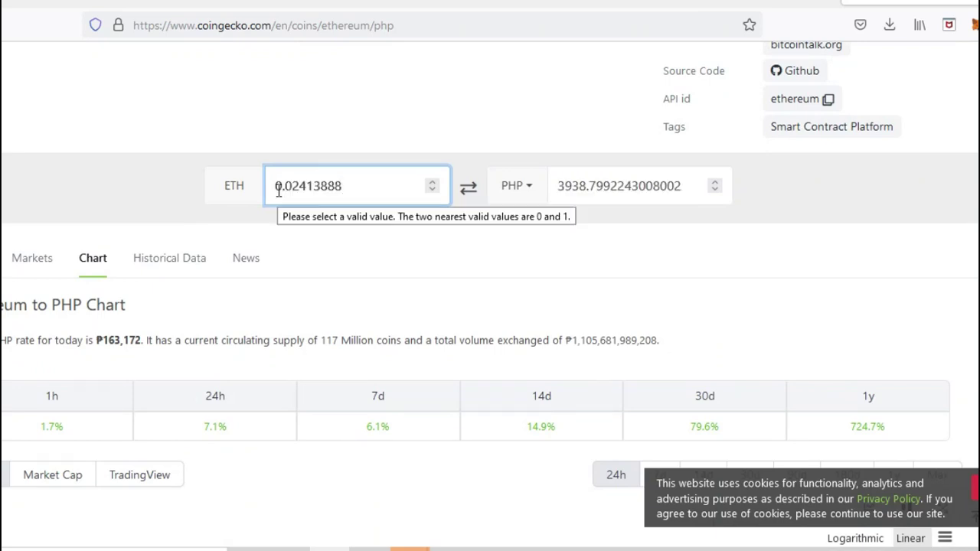
drag(559, 186, 586, 184)
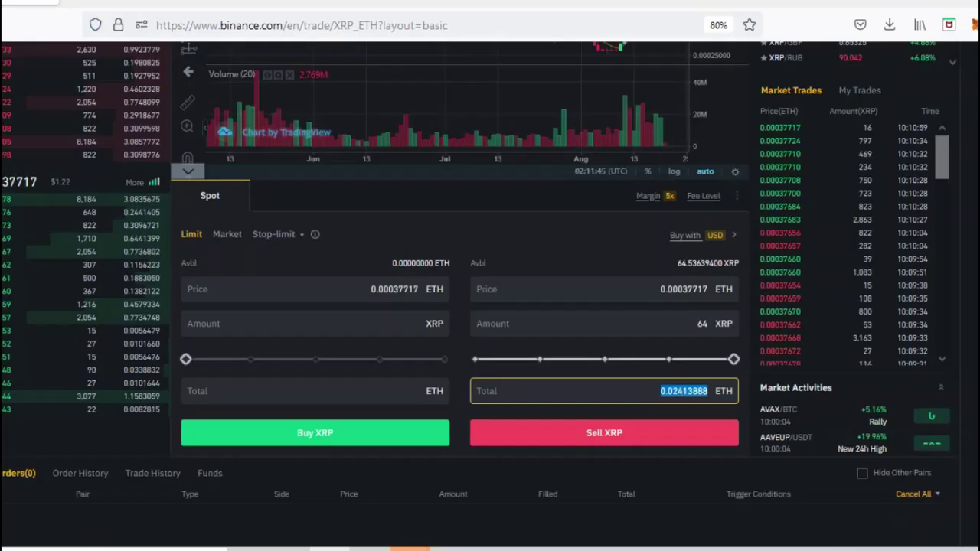
click(138, 6)
- Place the limit sell of 64 XRP at 0.00037717 ETH for 0.02413888 ETH
click(577, 439)
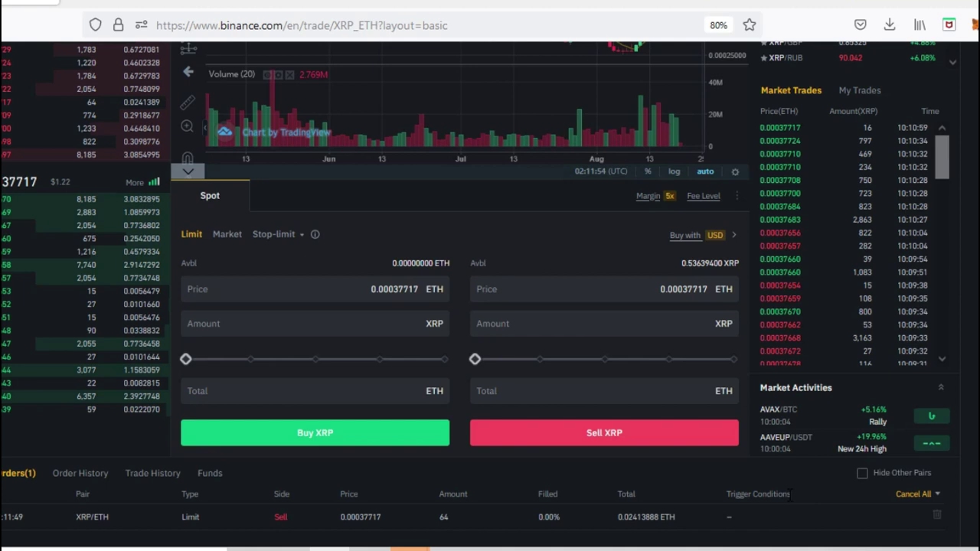
scroll(824, 486, down, 2)
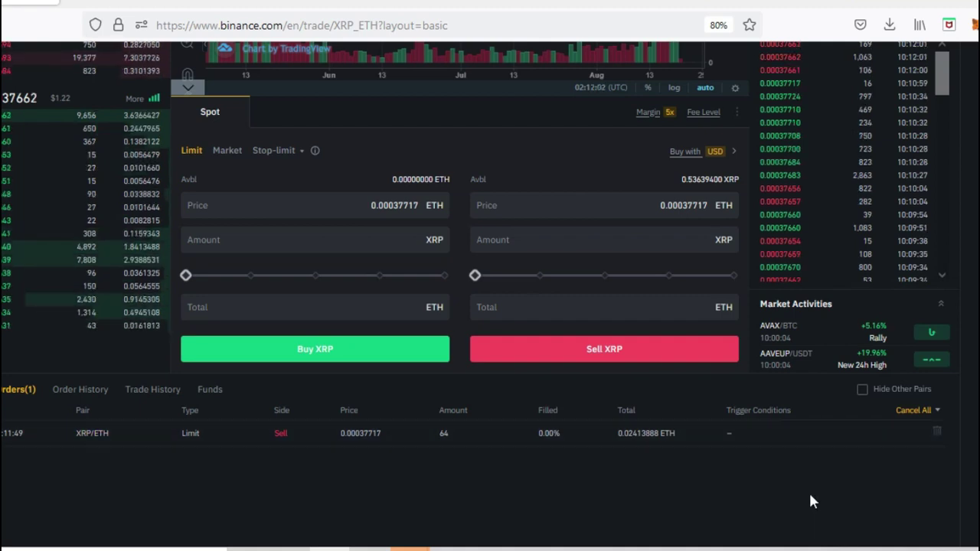
scroll(764, 494, up, 5)
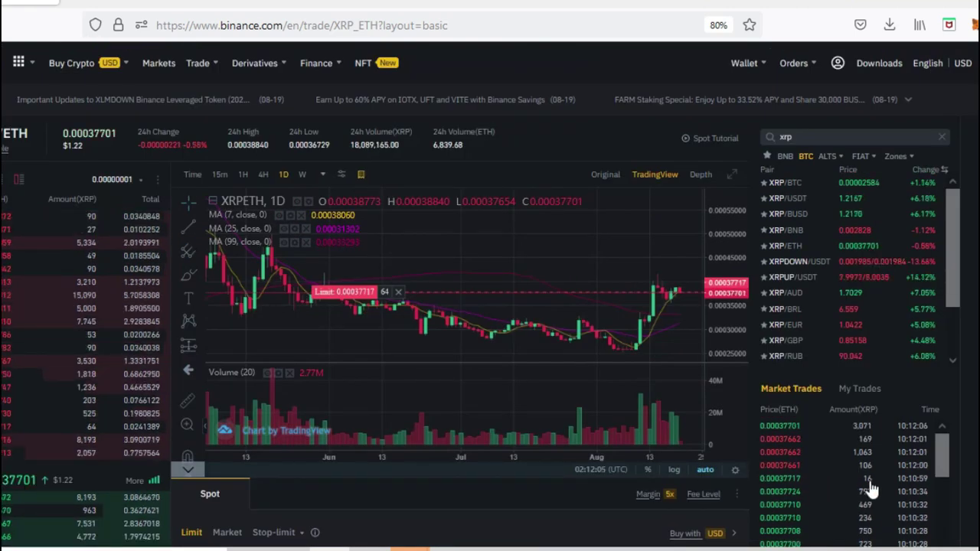
scroll(861, 430, down, 3)
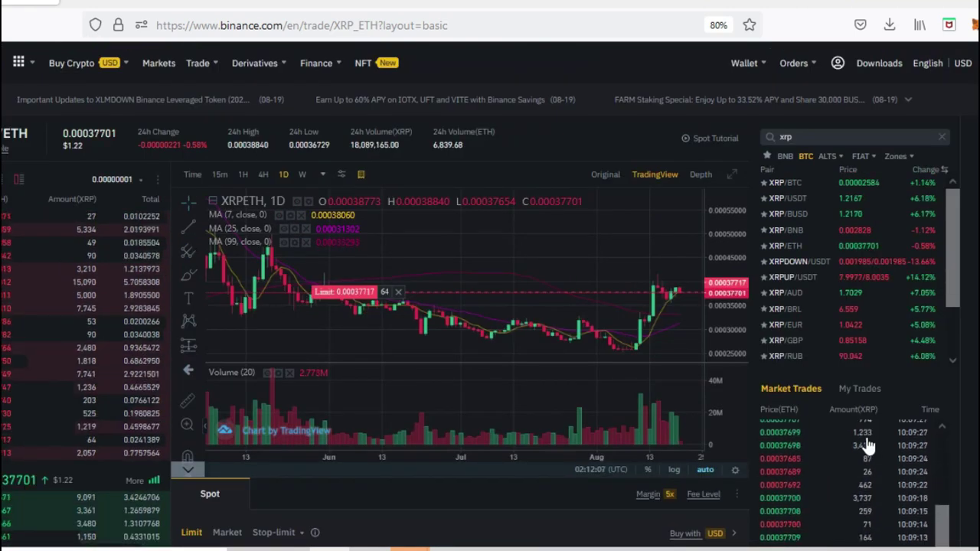
scroll(861, 526, down, 5)
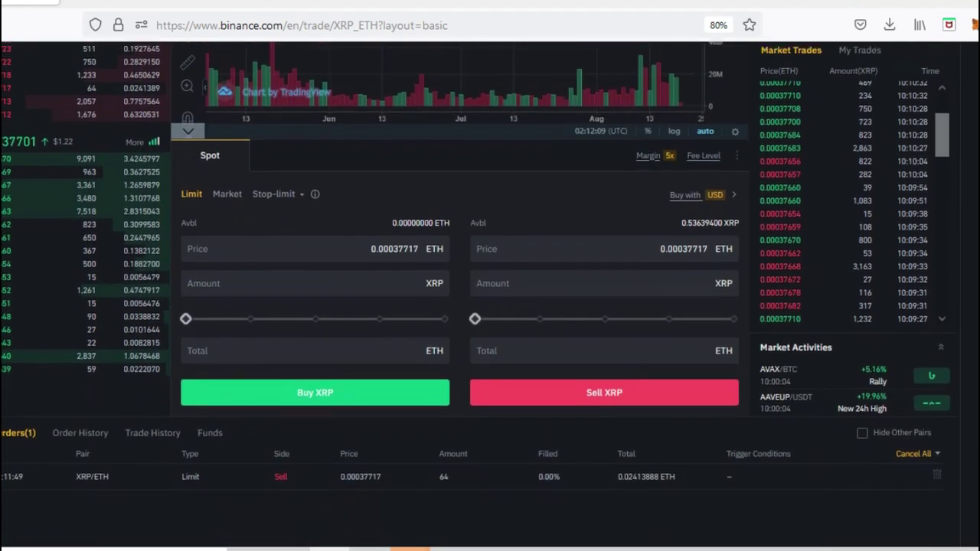
- Check Order History to confirm the XRP/ETH sell shows as Filled
click(803, 548)
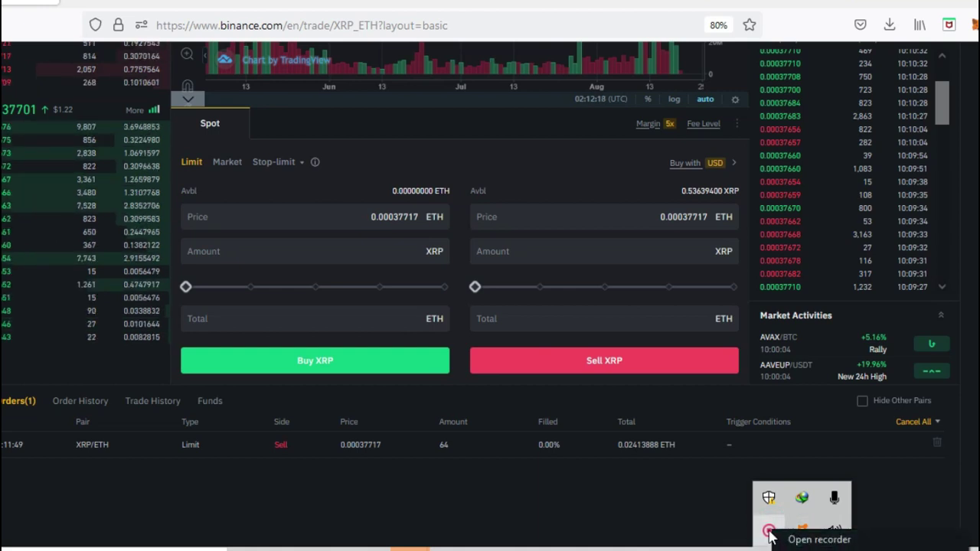
click(798, 539)
click(805, 529)
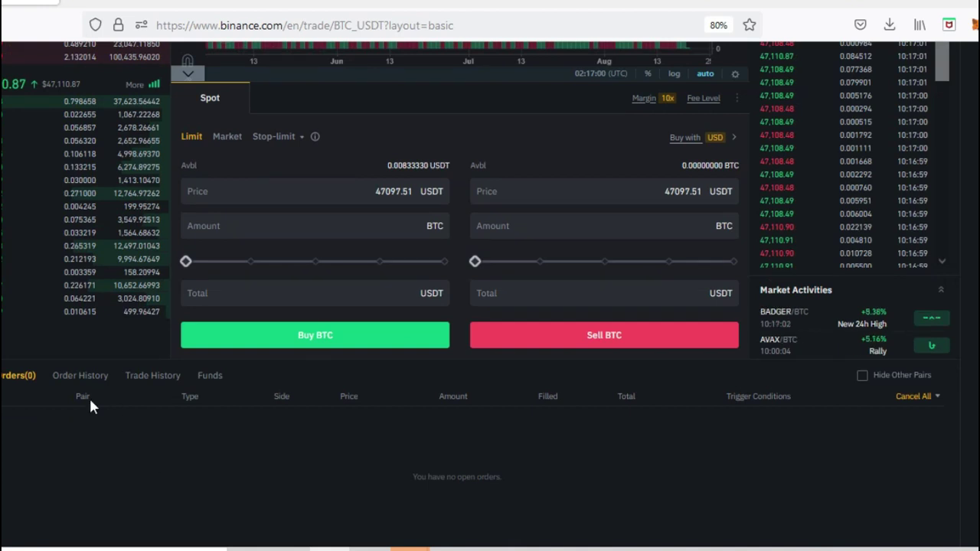
click(80, 376)
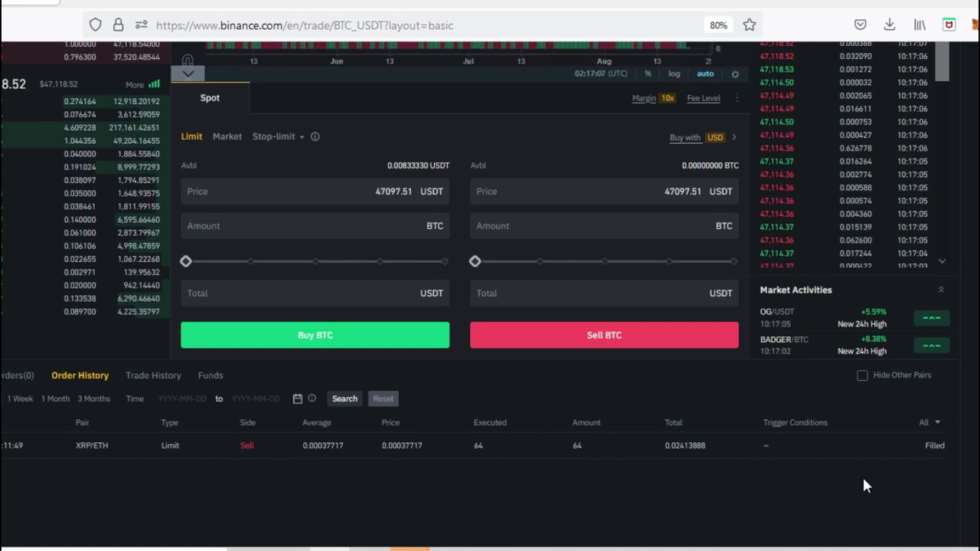
scroll(835, 364, up, 5)
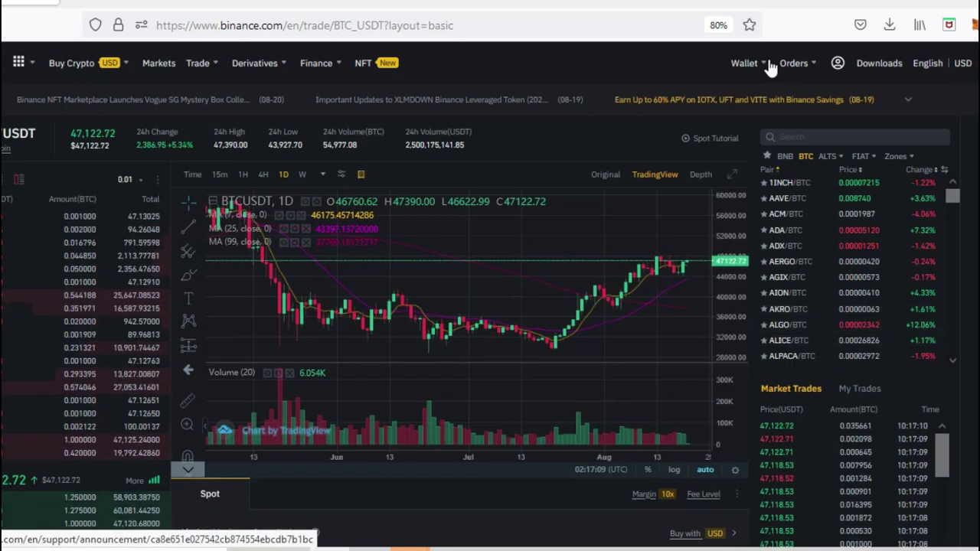
- Start a crypto withdrawal from the Fiat and Spot wallet with ETH as the coin
mouse_move(764, 67)
click(777, 144)
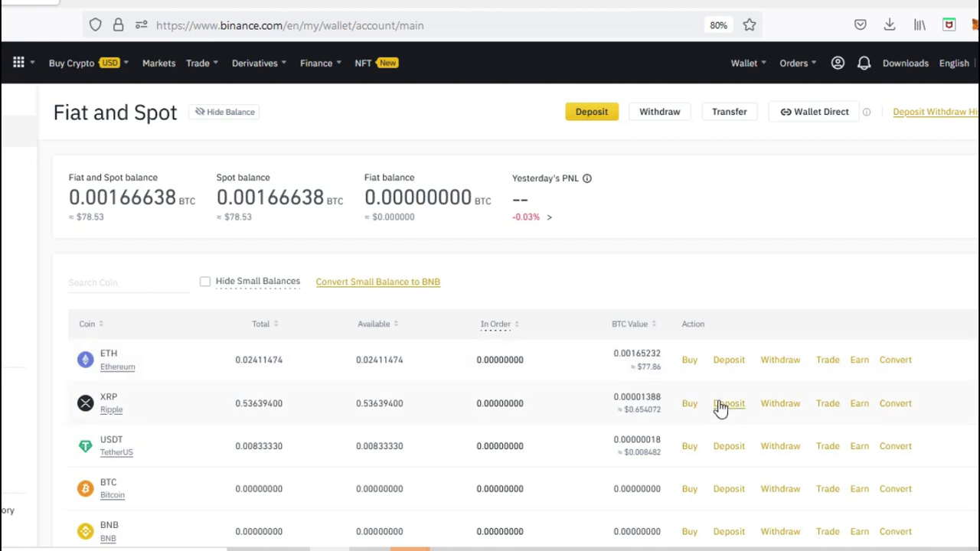
click(658, 112)
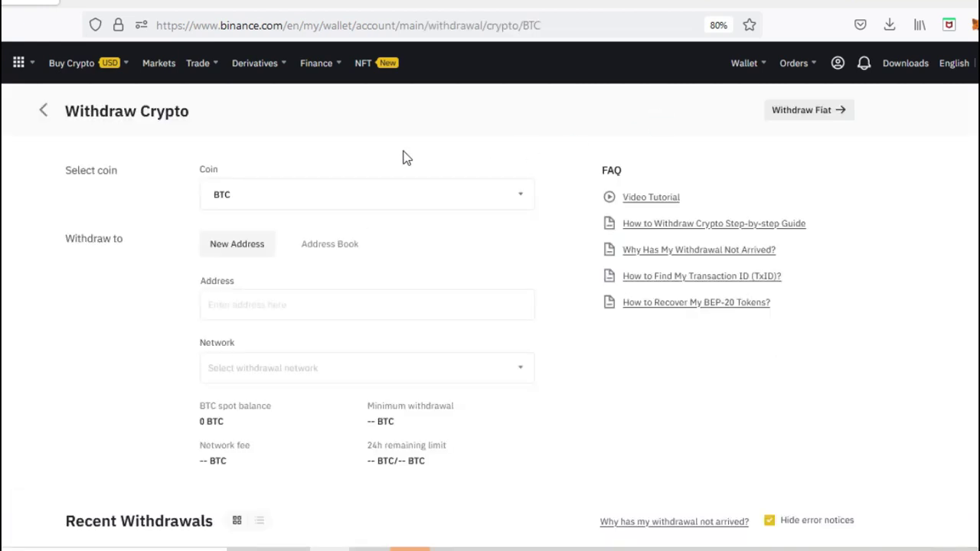
click(519, 201)
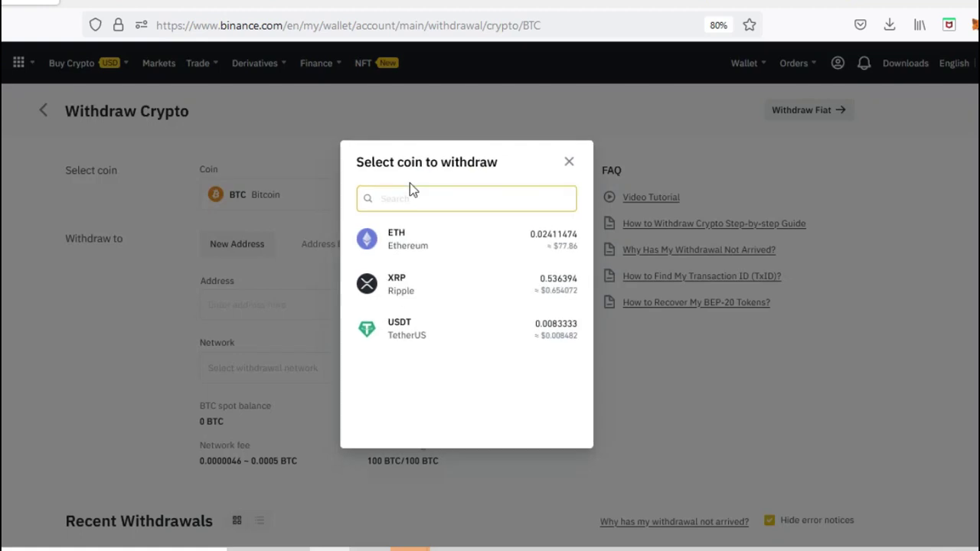
click(415, 244)
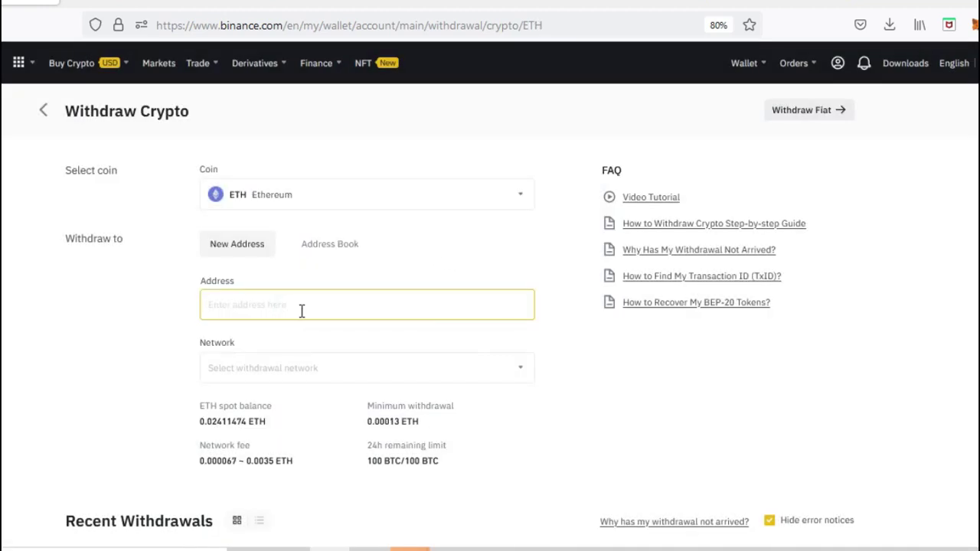
- Paste the MetaMask account address as recipient and bring up the network choices
click(294, 2)
click(460, 142)
key(ctrl+shift+Tab)
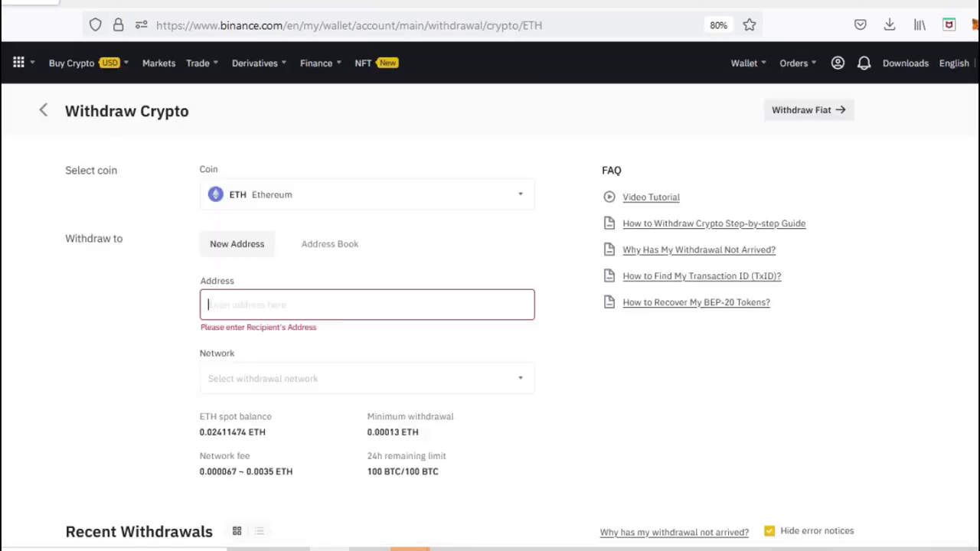
click(337, 297)
key(ctrl+v)
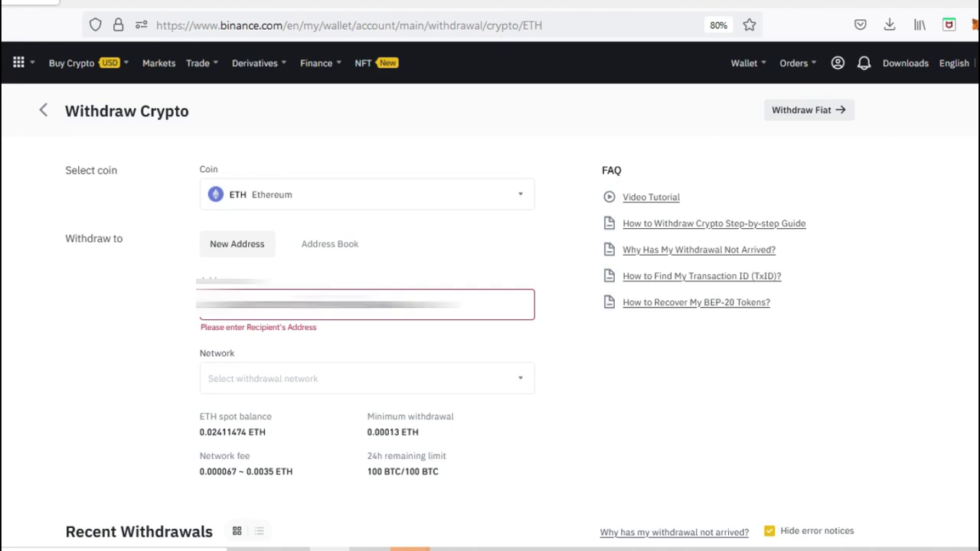
drag(437, 378, 559, 389)
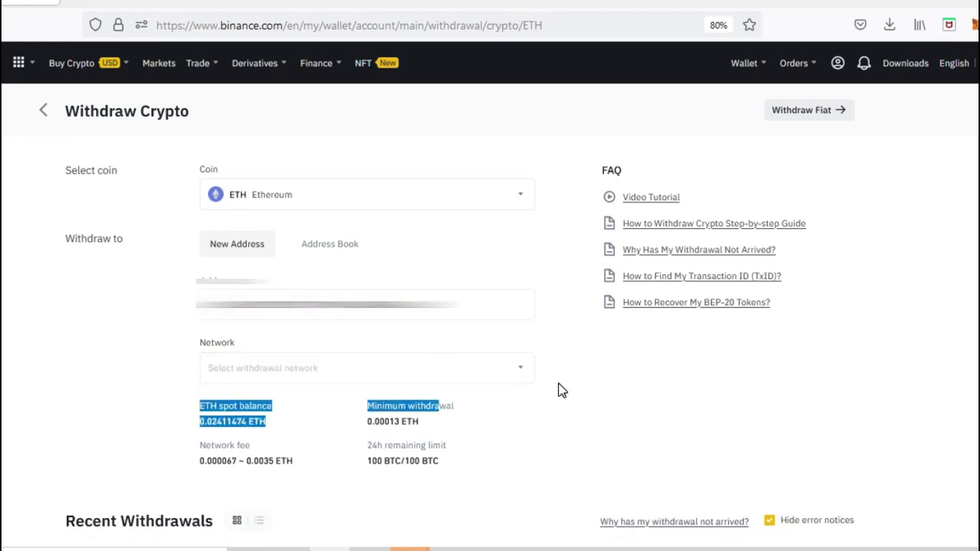
click(519, 370)
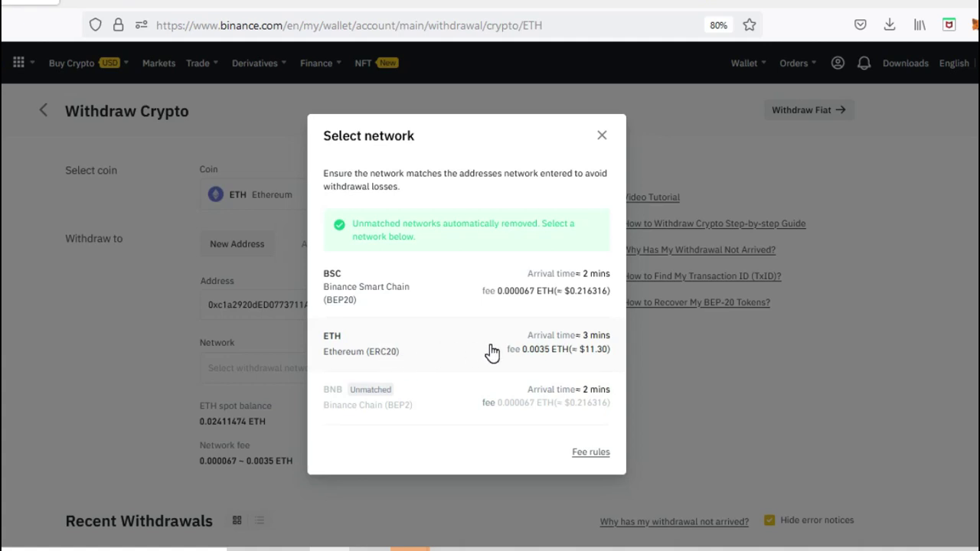
- Choose the Ethereum (ERC20) network and set the amount to MAX, 0.02411474 ETH
click(368, 345)
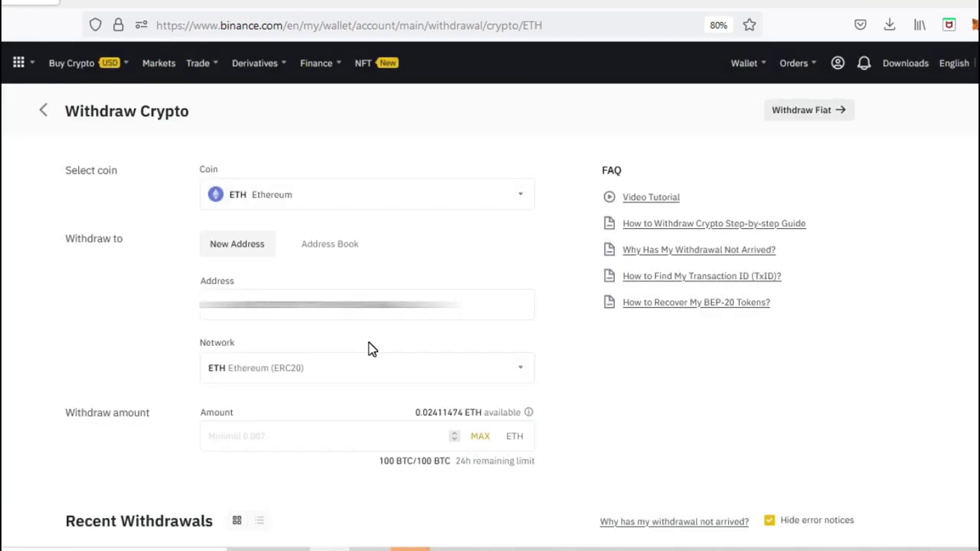
scroll(575, 407, down, 2)
scroll(564, 404, up, 2)
click(501, 443)
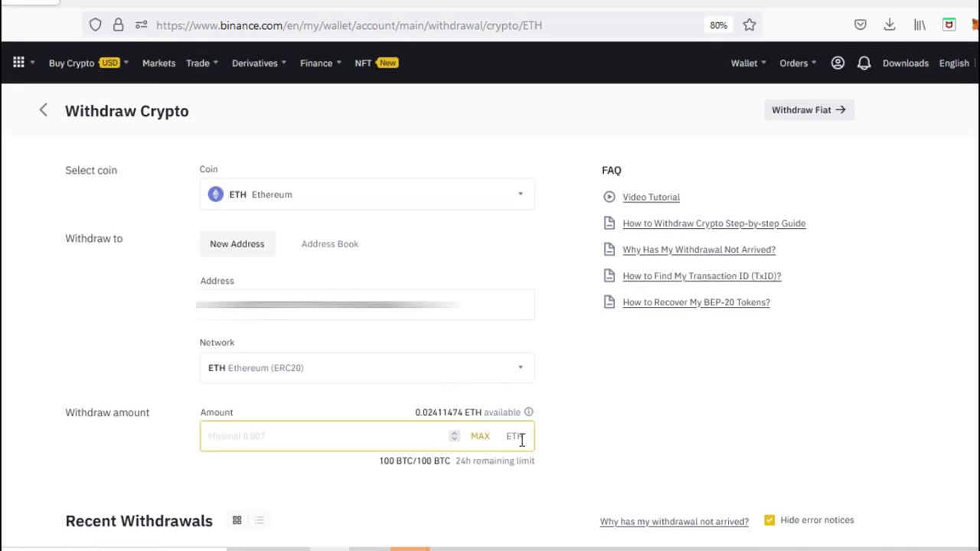
click(481, 439)
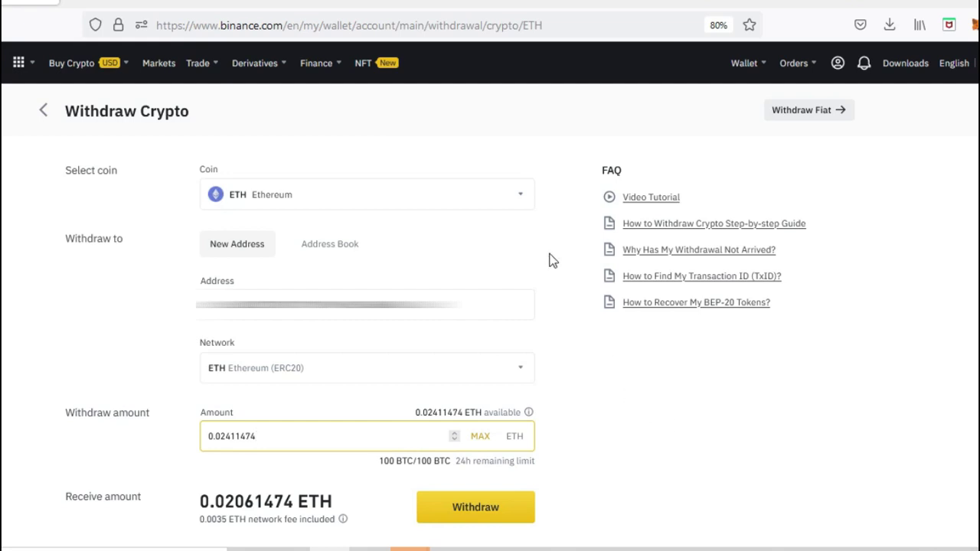
- Submit the withdrawal, netting 0.02061474 ETH, and continue past the warning
click(523, 201)
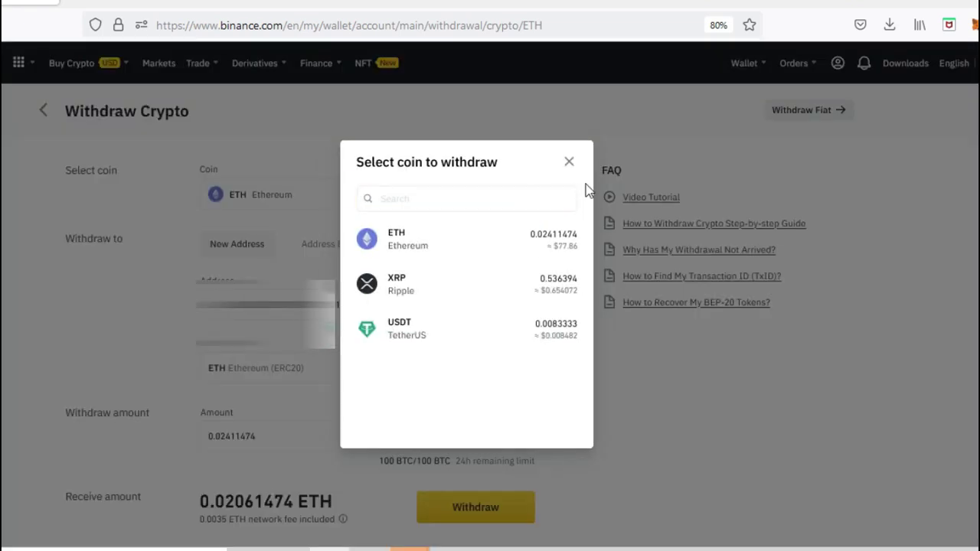
click(570, 164)
scroll(472, 435, down, 1)
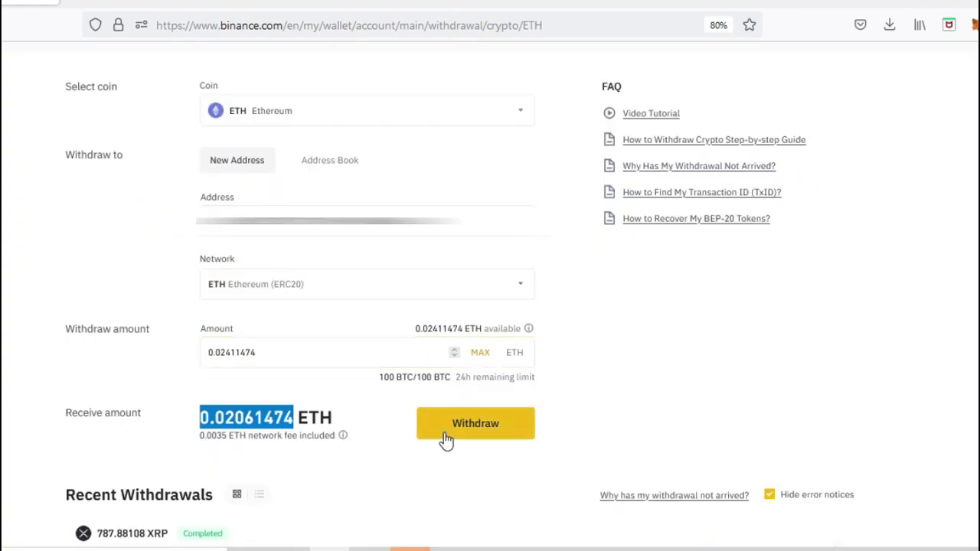
click(448, 437)
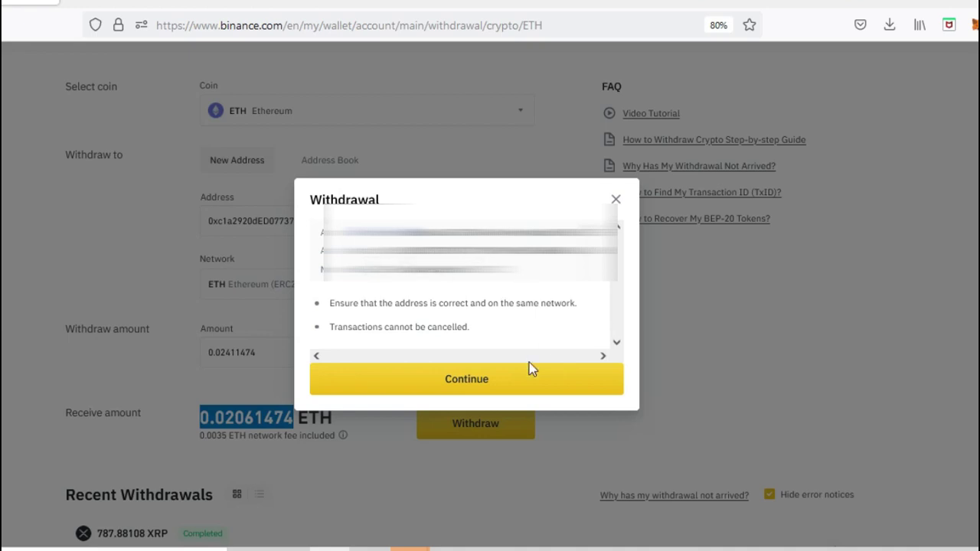
click(493, 387)
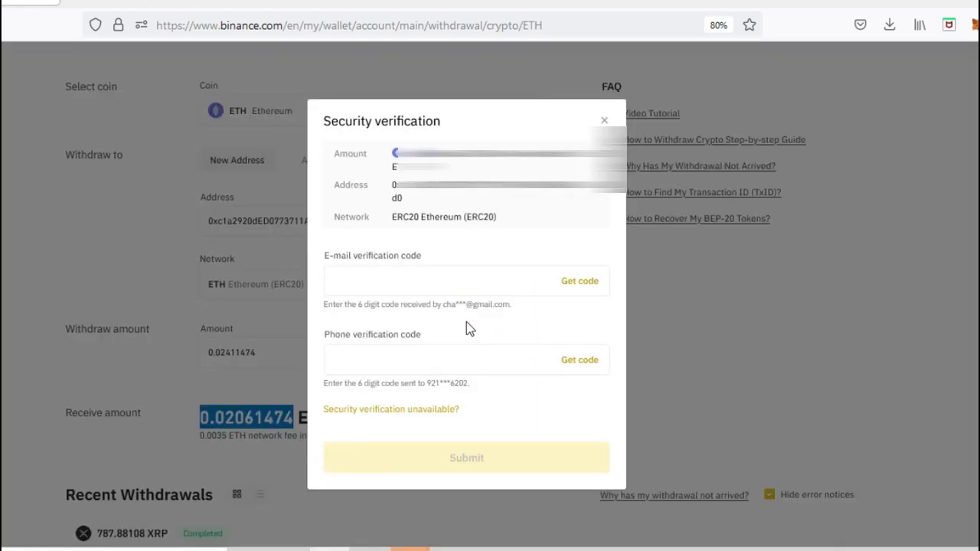
- Request the phone and e-mail verification codes, checking the Gmail inbox
click(395, 296)
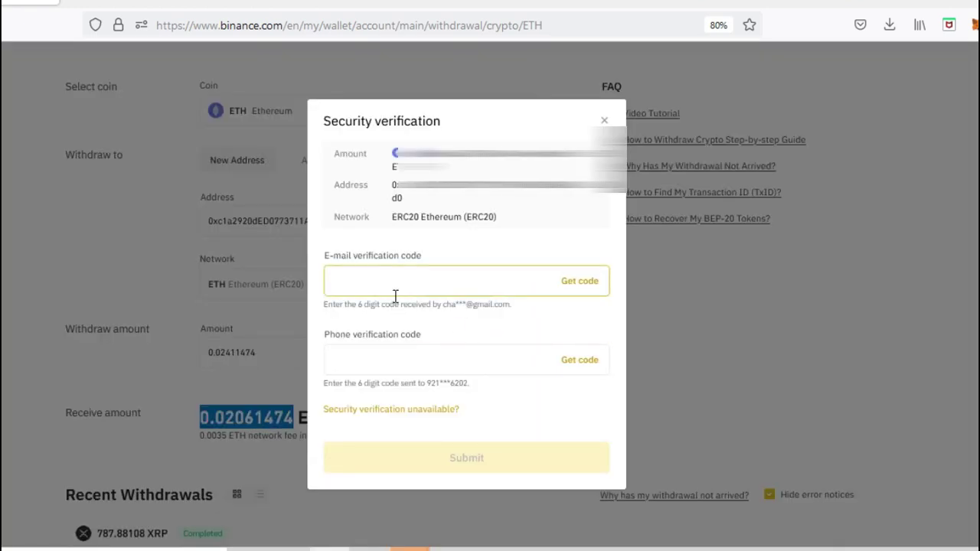
click(462, 47)
click(437, 2)
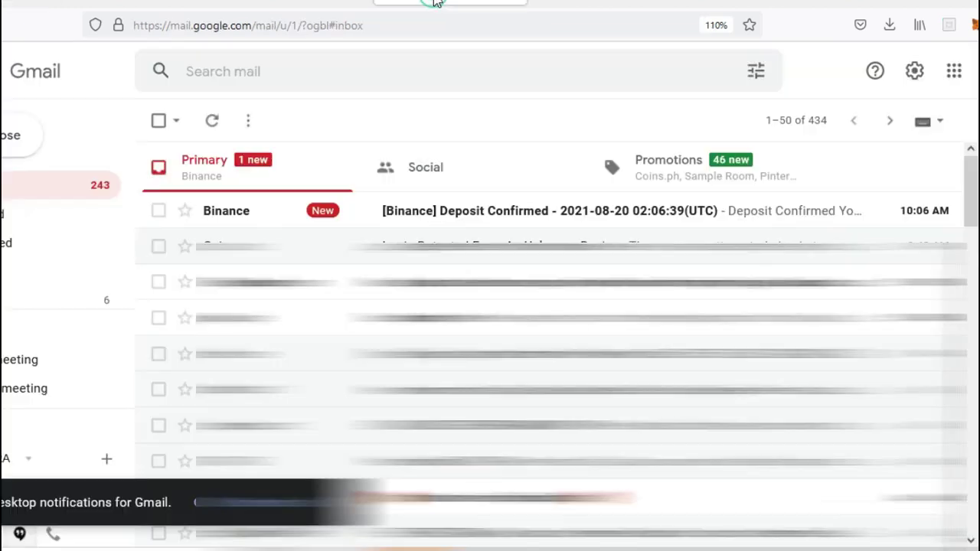
click(474, 214)
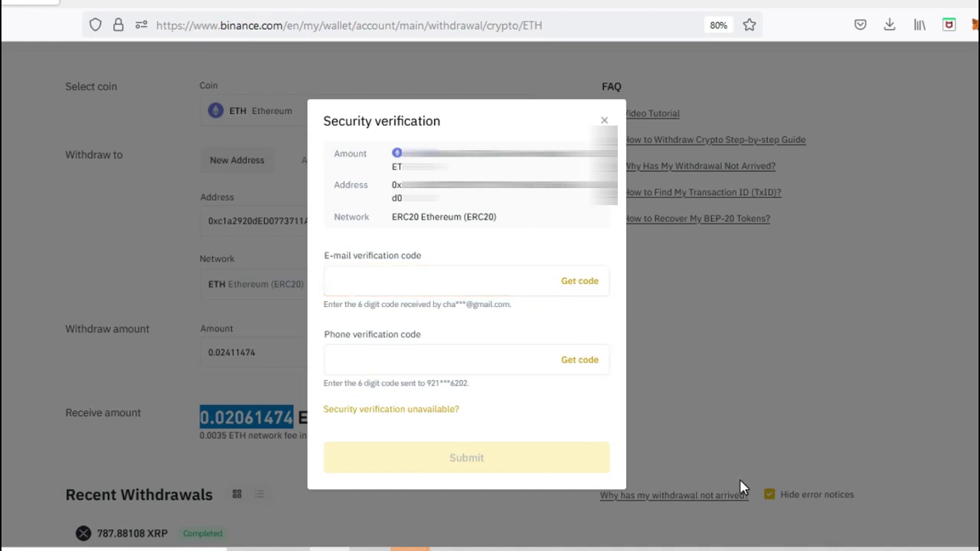
click(580, 362)
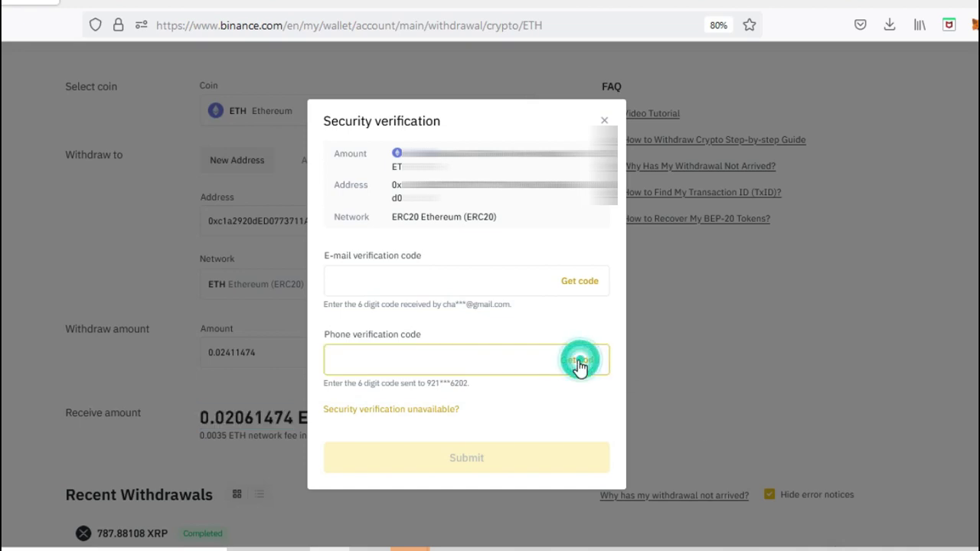
click(576, 282)
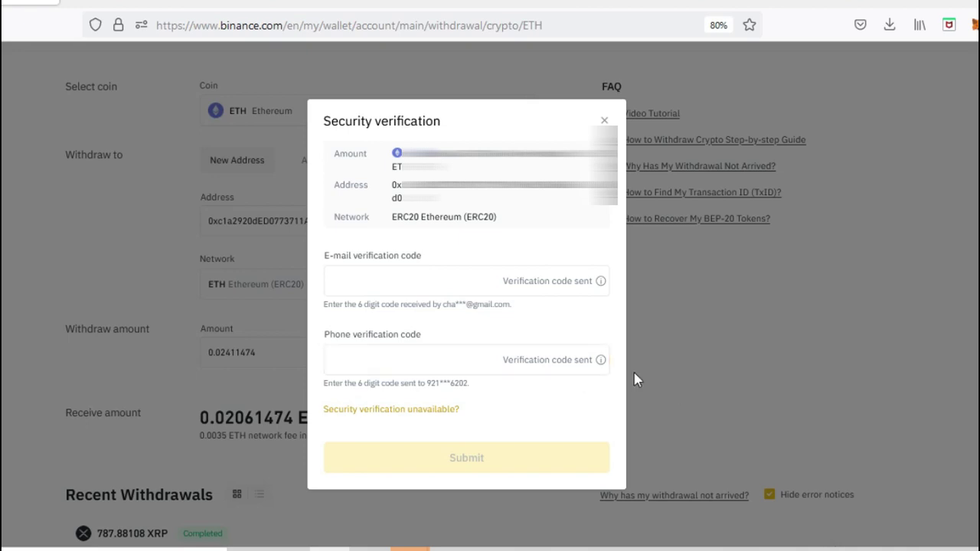
- Enter both verification codes and submit the ERC20 ETH withdrawal
click(394, 285)
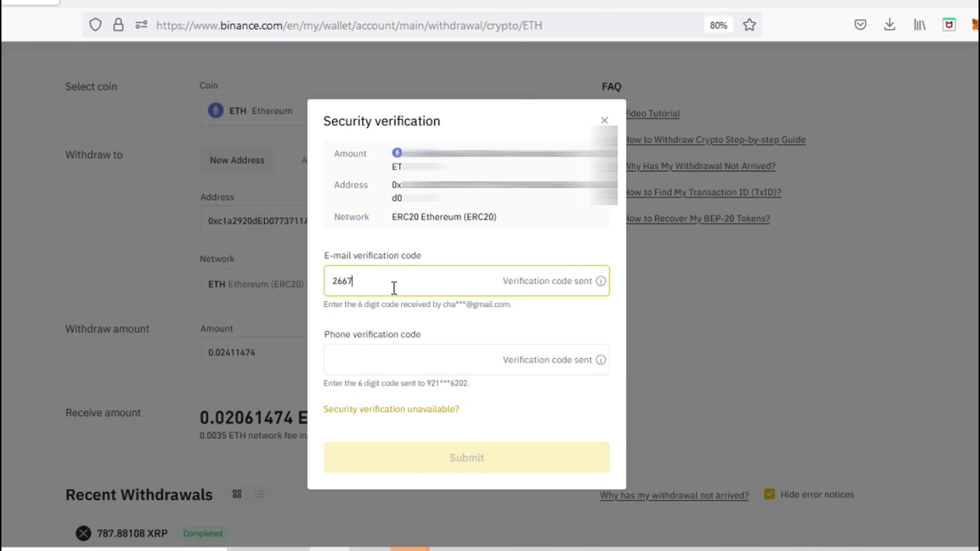
click(378, 365)
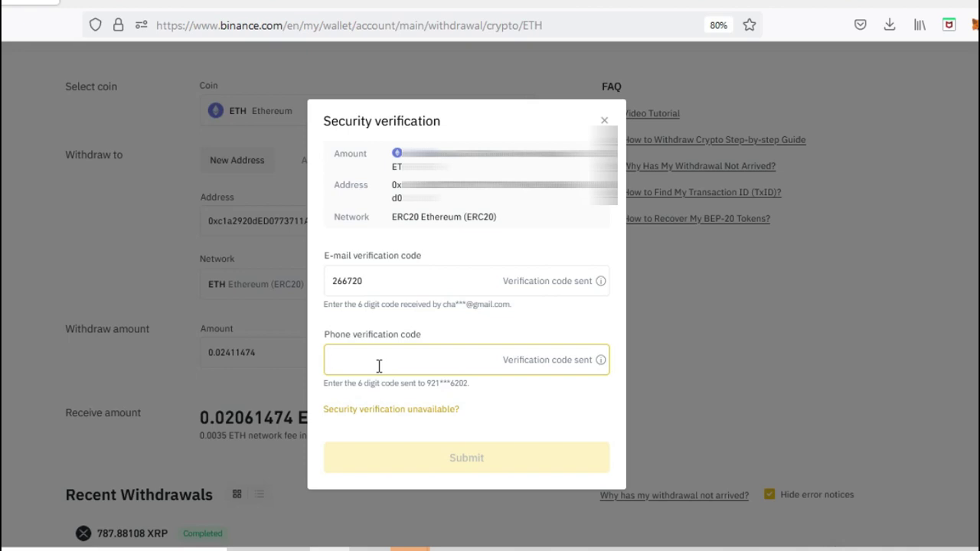
click(375, 356)
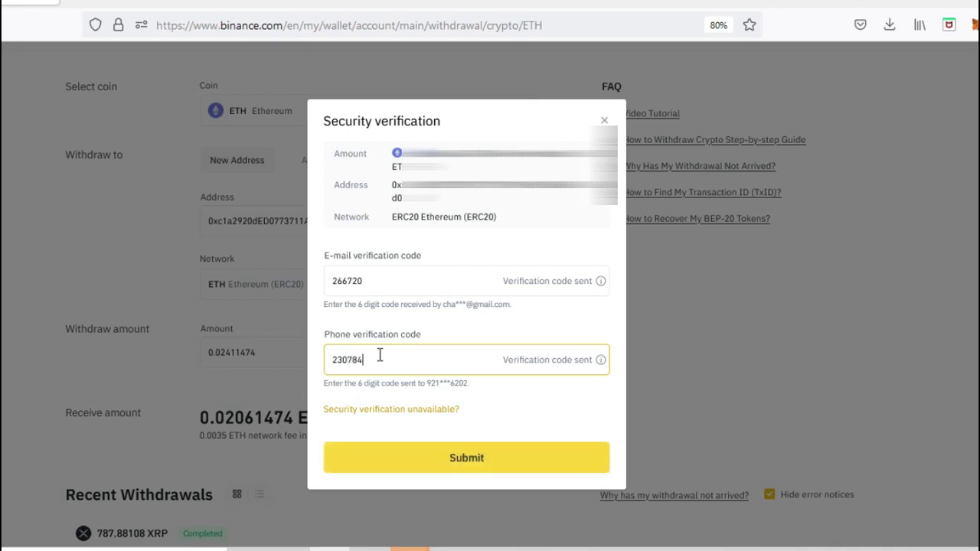
click(408, 465)
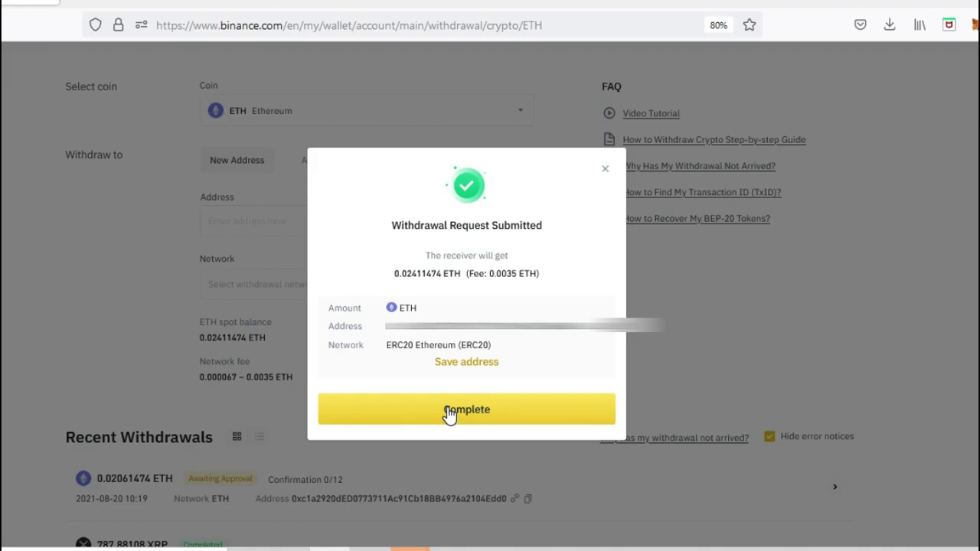
- Dismiss Binance's withdrawal confirmation and check MetaMask's 0.0255 ETH balance
click(450, 414)
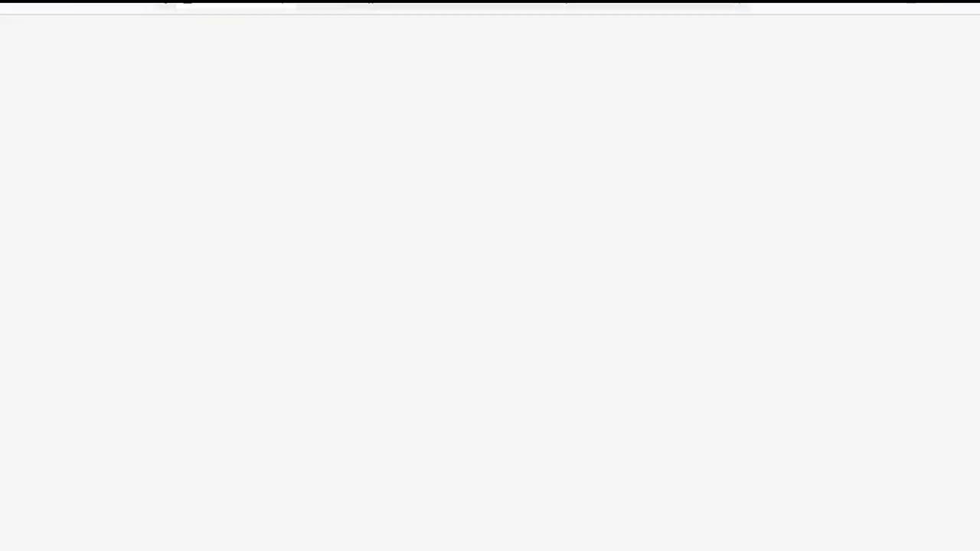
drag(444, 240, 487, 240)
click(554, 253)
drag(414, 218, 536, 247)
click(668, 251)
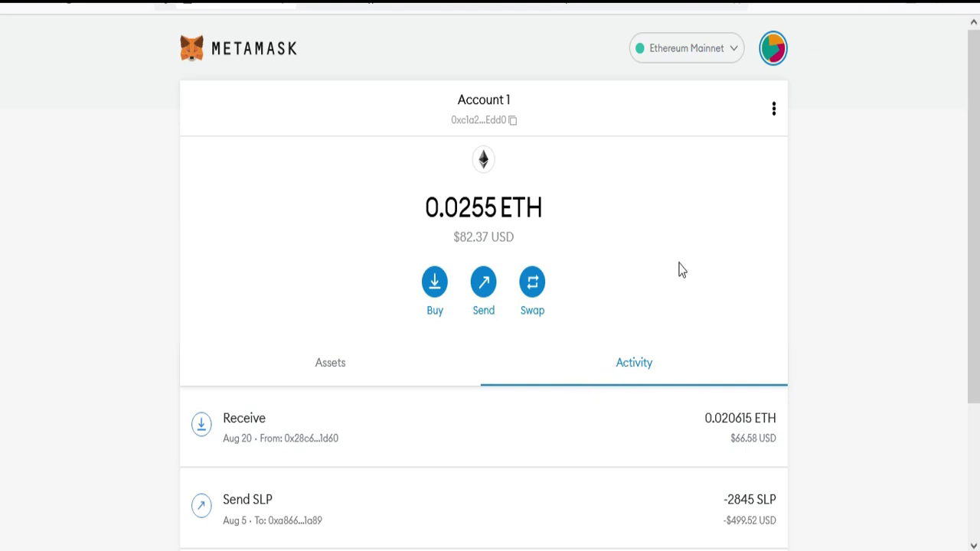
- View and close the details of the 0.020615 ETH receipt in MetaMask
scroll(679, 267, down, 2)
scroll(680, 264, up, 2)
drag(685, 417, 781, 453)
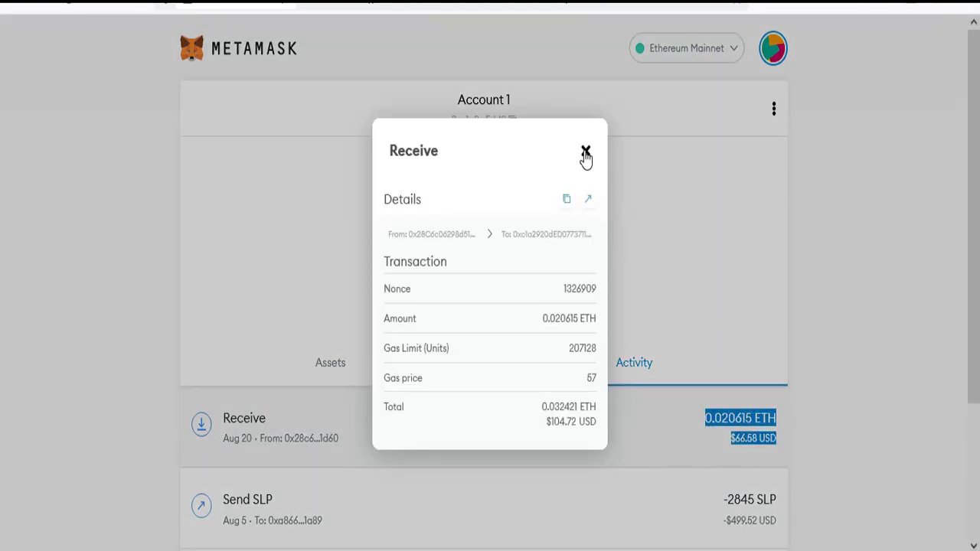
click(585, 153)
click(750, 274)
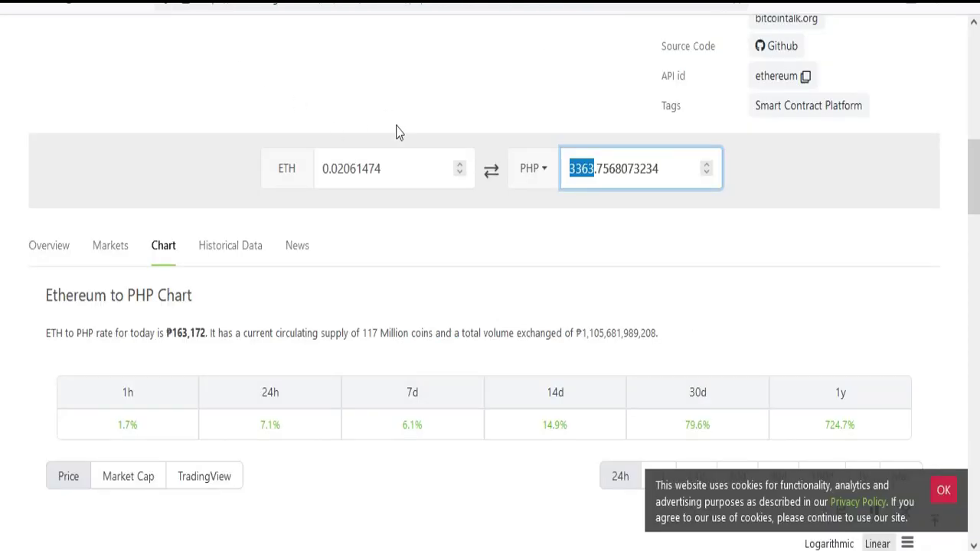
- Go to google.com and search for the usd to php conversion
scroll(396, 133, up, 10)
click(303, 5)
text(g)
key(Return)
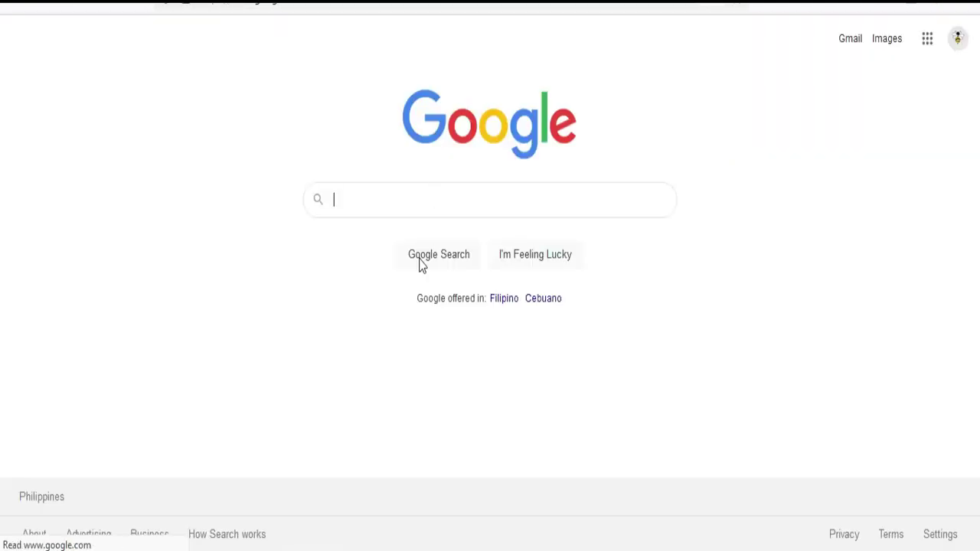
click(365, 210)
text(usd)
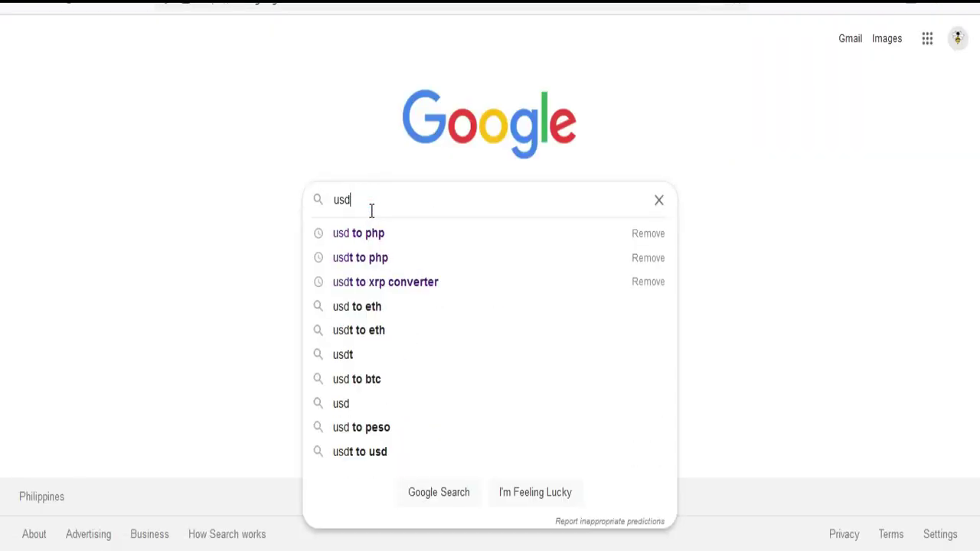
click(372, 232)
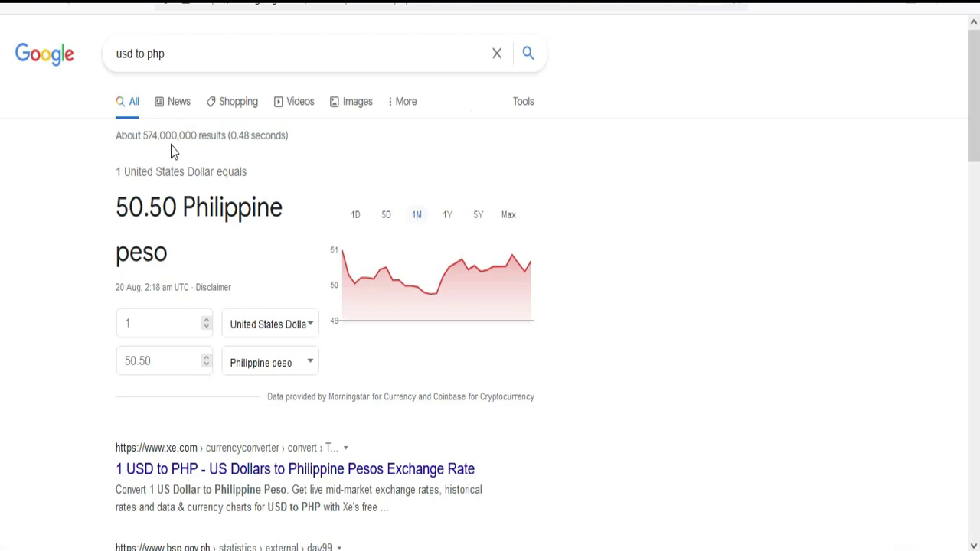
- Enter 66.58 USD in Google's converter, showing 3362.16 Philippine pesos
click(160, 324)
text(63)
key(BackSpace)
text(8.)
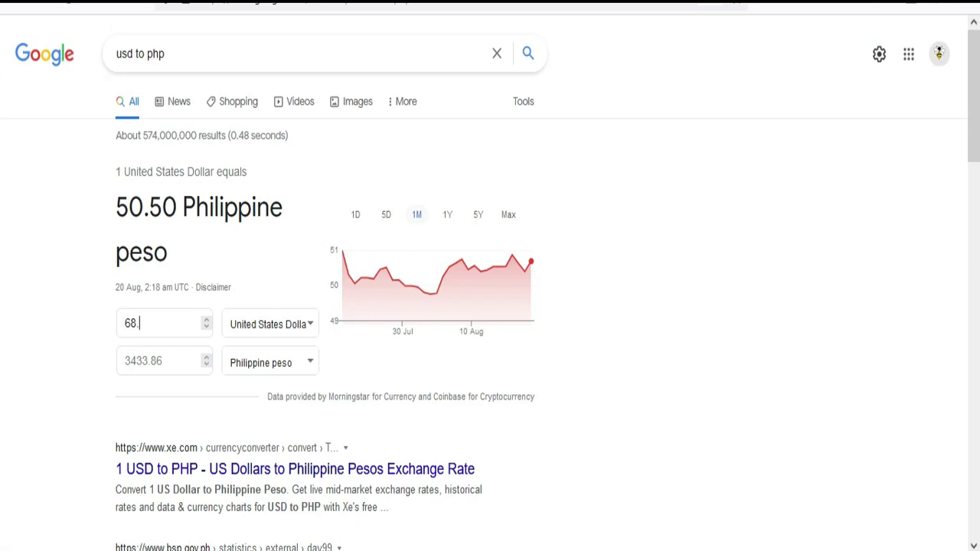
click(347, 3)
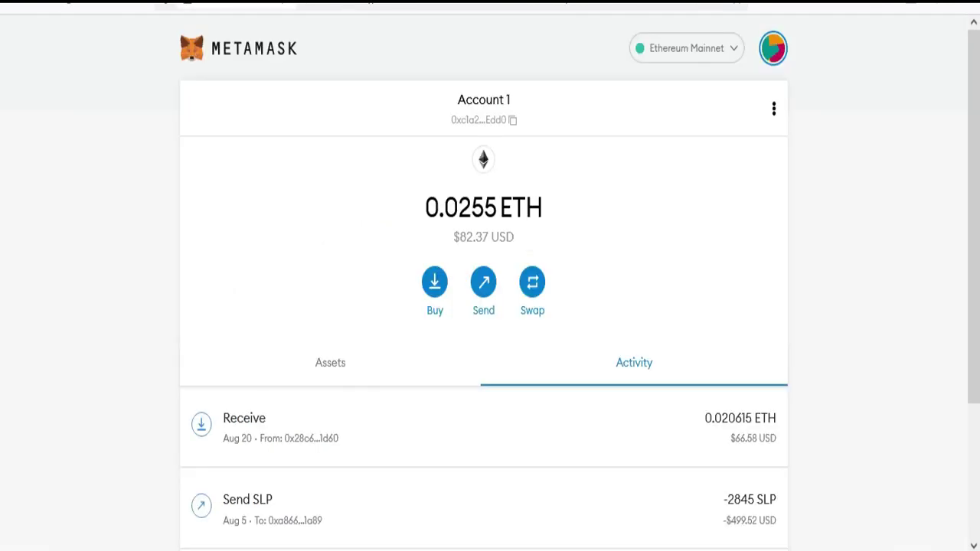
click(184, 3)
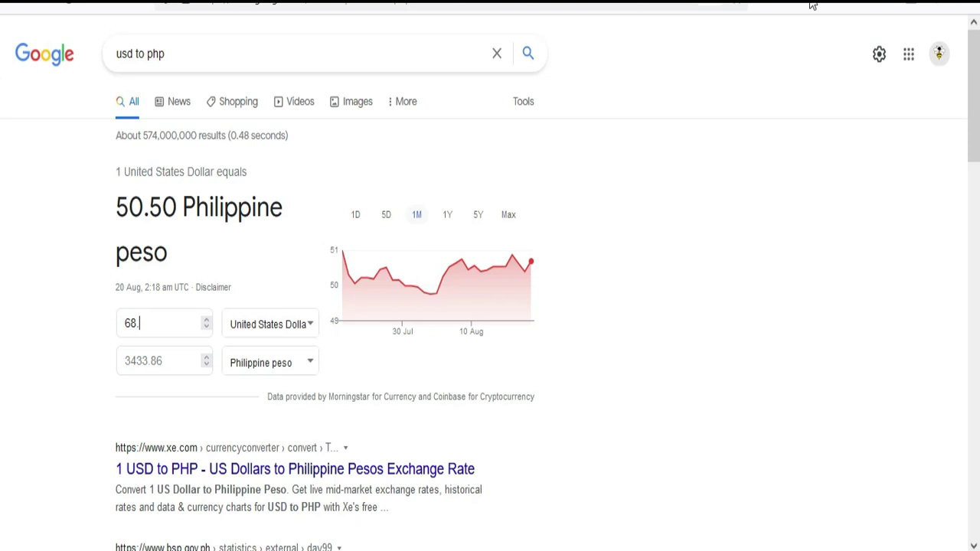
key(BackSpace)
key(BackSpace)
text(6.58)
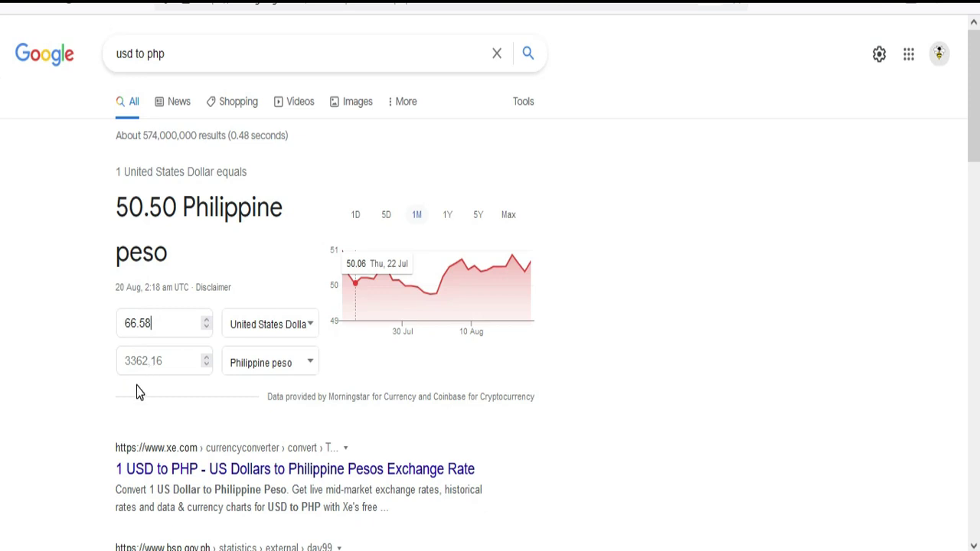
key(alt+Tab)
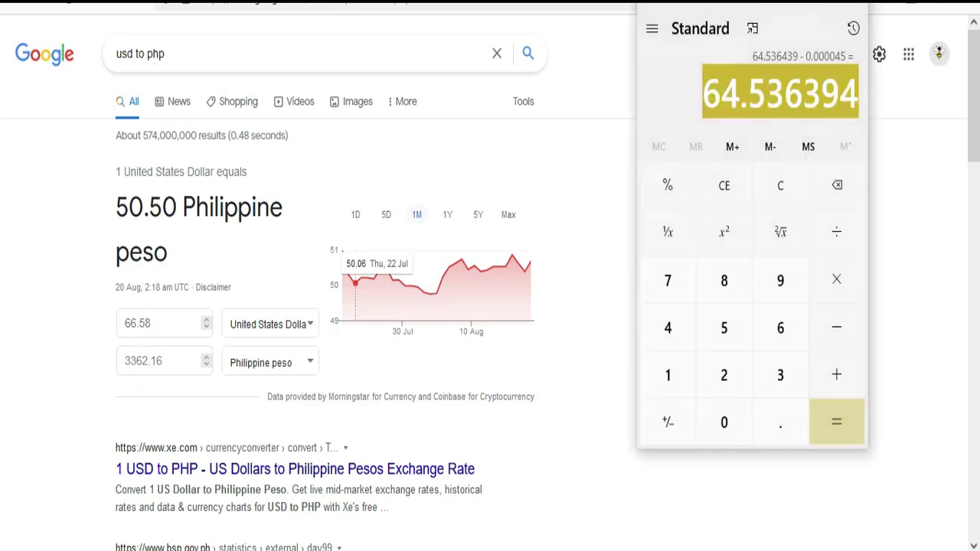
- Clear Calculator and compute 4100 − 3362 = 738, then move the window down
click(724, 186)
click(669, 328)
click(670, 373)
click(722, 422)
click(722, 423)
click(836, 327)
click(788, 375)
click(788, 375)
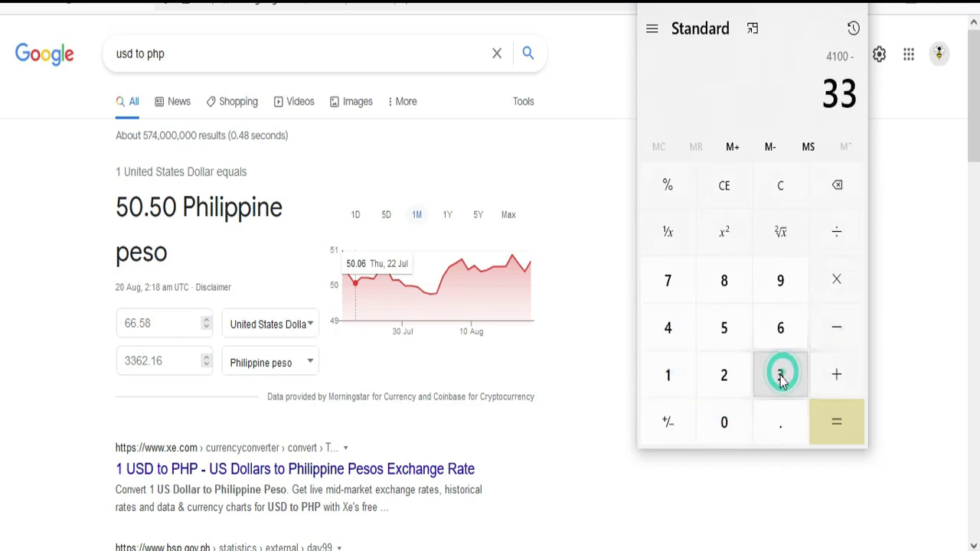
click(781, 329)
click(726, 375)
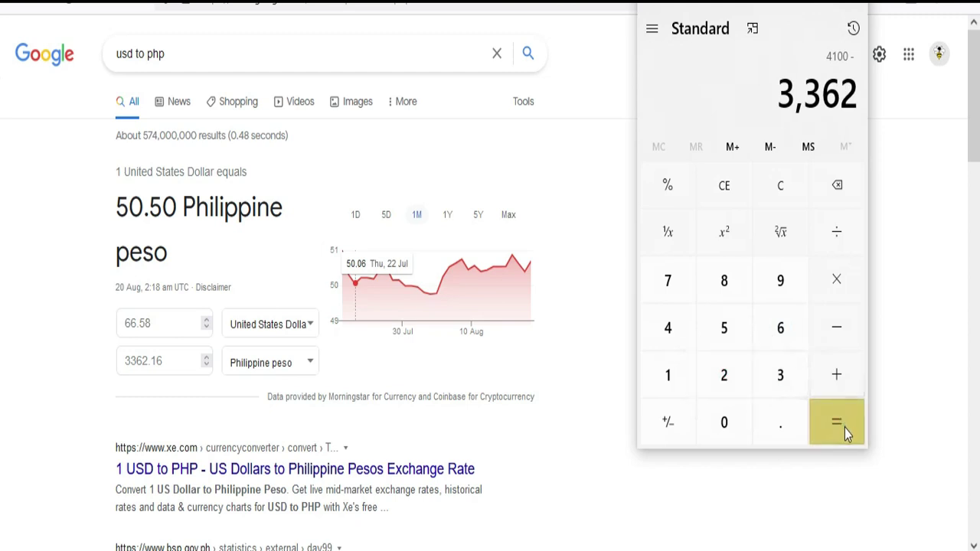
click(840, 425)
click(806, 95)
click(807, 96)
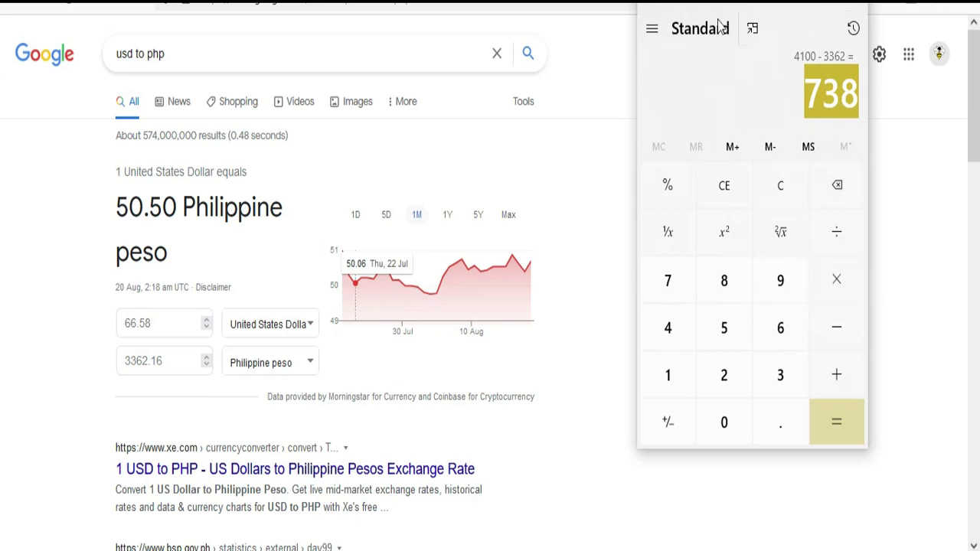
drag(734, 4, 713, 74)
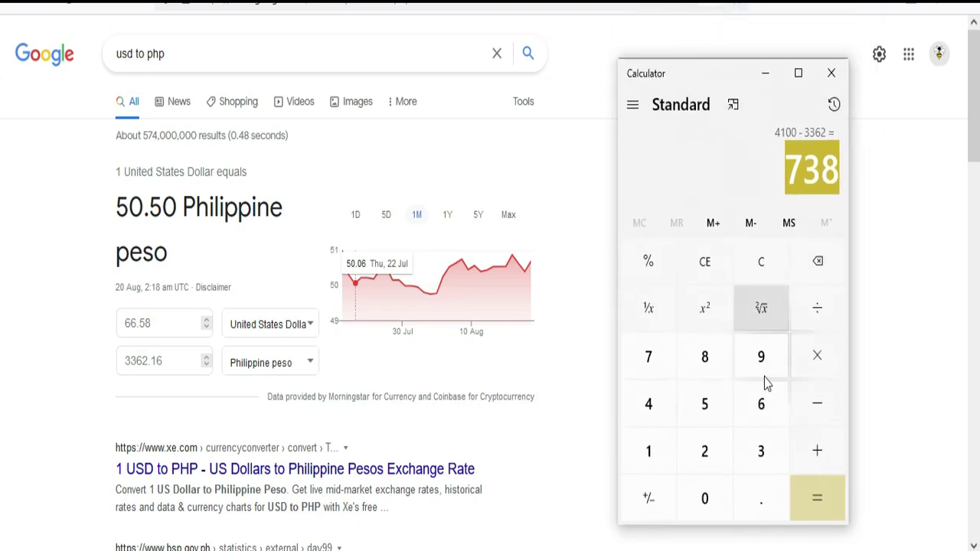